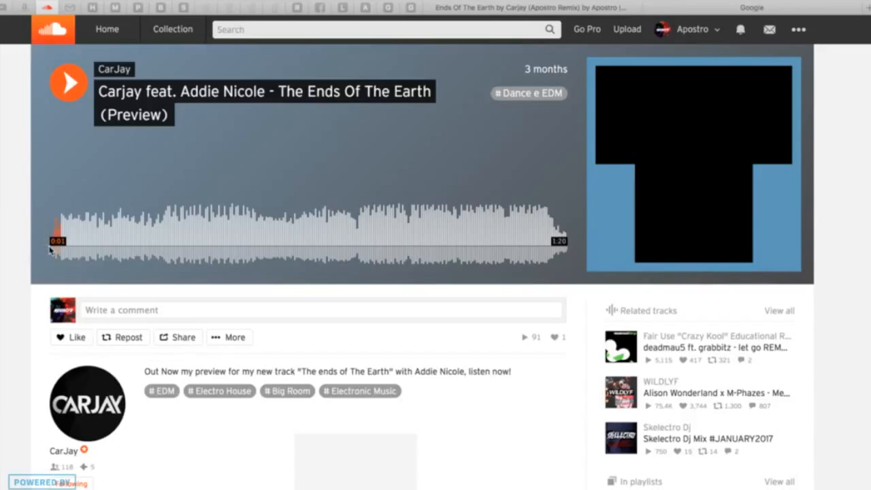
# Play part of Carjay's preview track The Ends Of The Earth on SoundCloud and pause it.
pyautogui.click(50, 250)
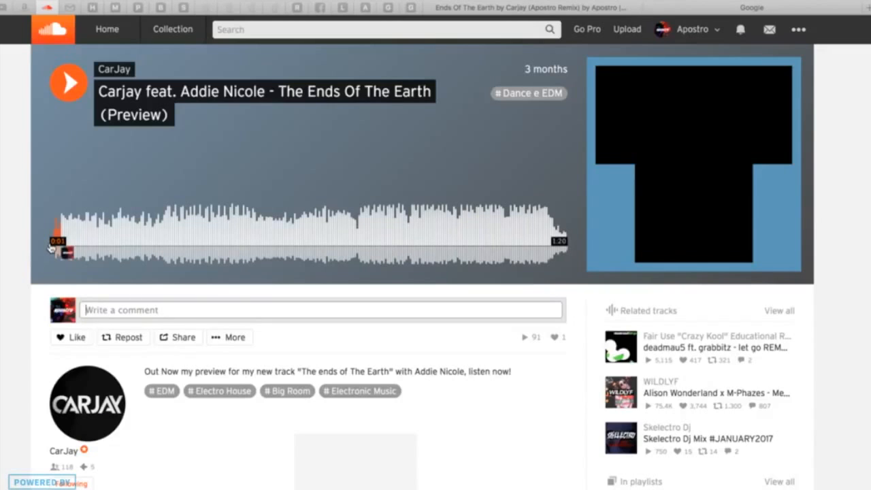
pyautogui.click(63, 88)
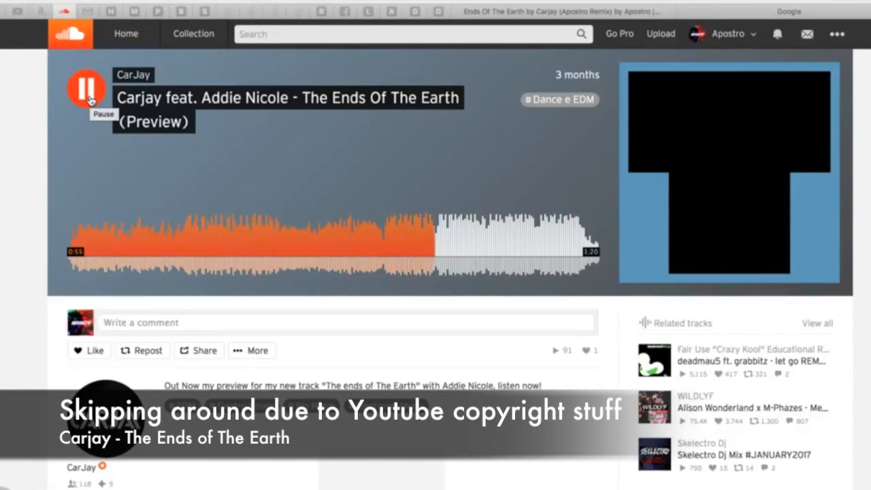
pyautogui.click(42, 89)
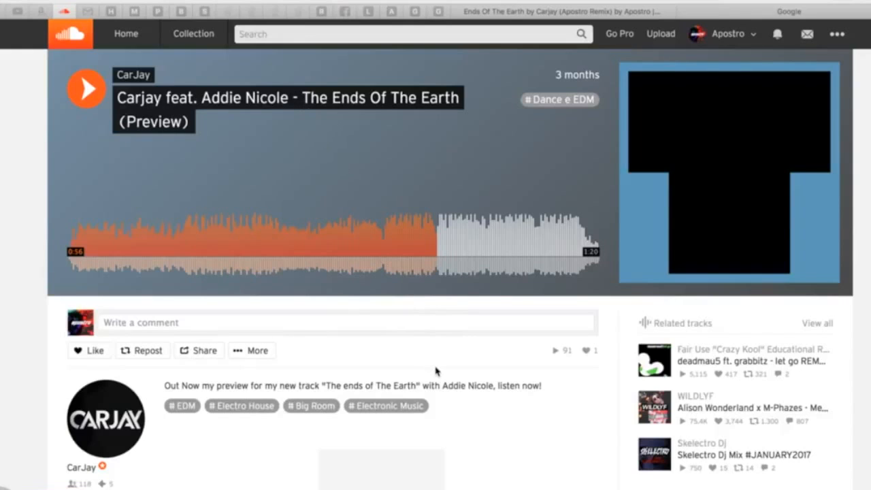
# Bring up the SoundCloud page of the Apostro Remix and glance at the matching Ableton Live arrangement.
pyautogui.hscroll(-3, 436, 371)
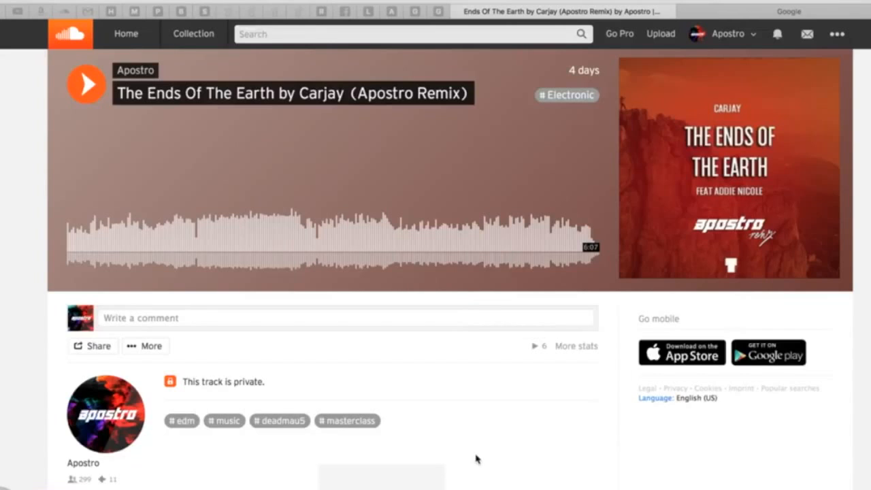
pyautogui.hotkey('ctrl', 'Right')
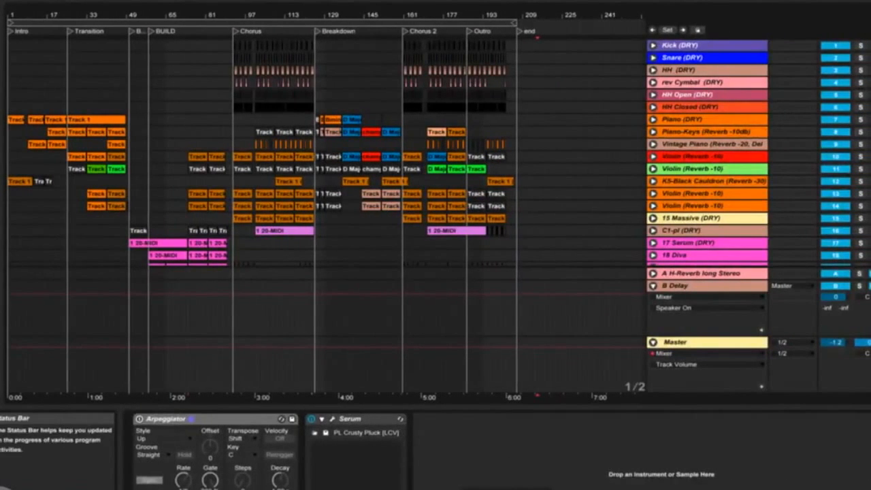
pyautogui.hotkey('ctrl', 'Left')
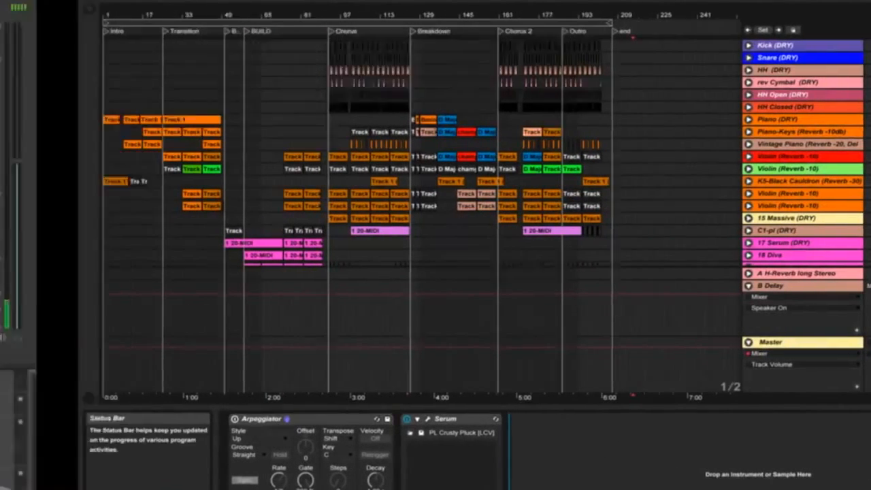
pyautogui.hotkey('ctrl', 'Right')
pyautogui.hotkey('ctrl', 'Right')
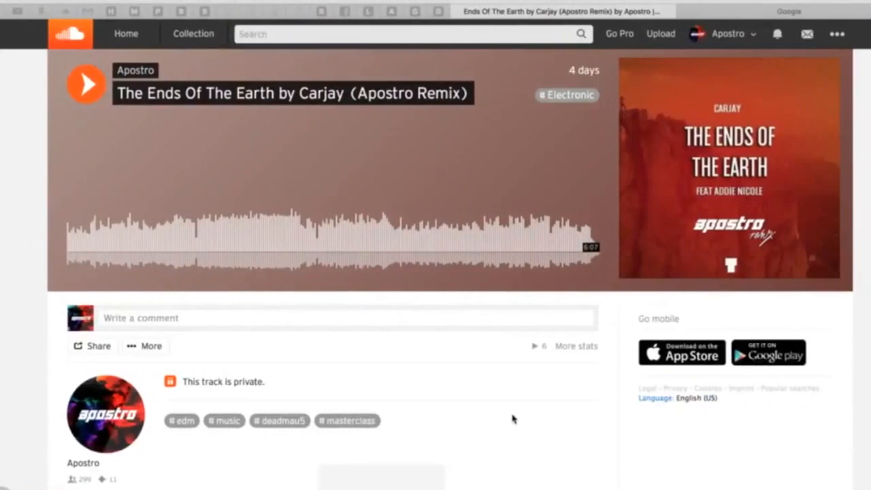
# Switch to Ableton Live, unfold the Vocals track to inspect its waveforms, and fold it back.
pyautogui.hotkey('ctrl', 'Left')
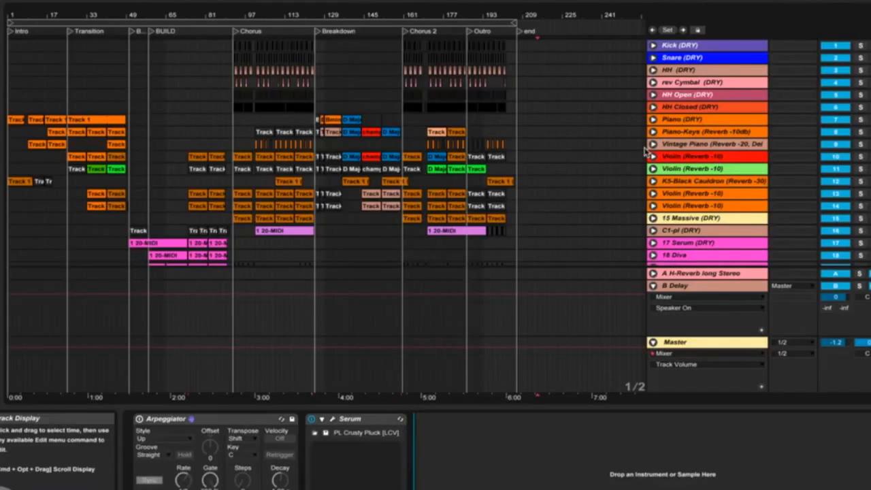
pyautogui.scroll(-5, 456, 162)
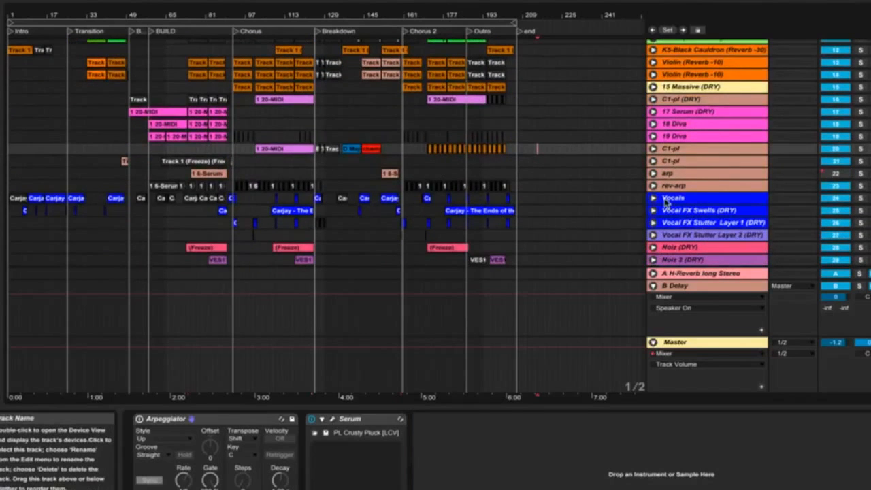
pyautogui.click(39, 223)
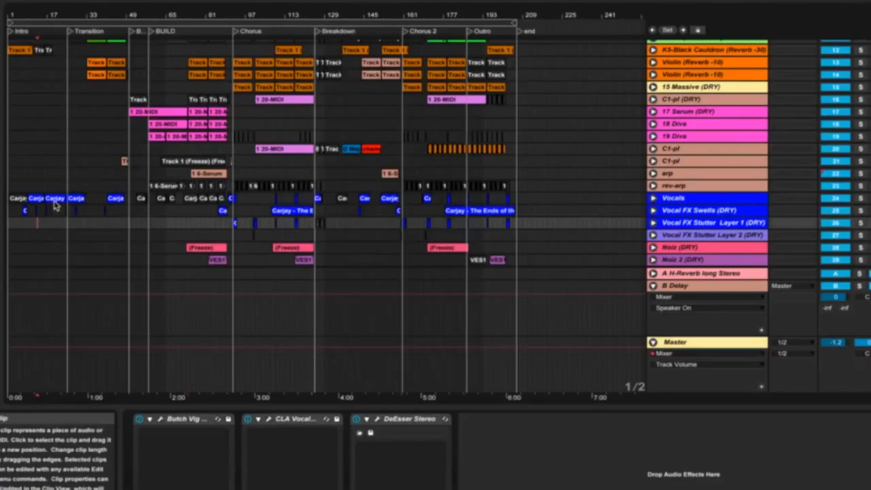
pyautogui.click(652, 198)
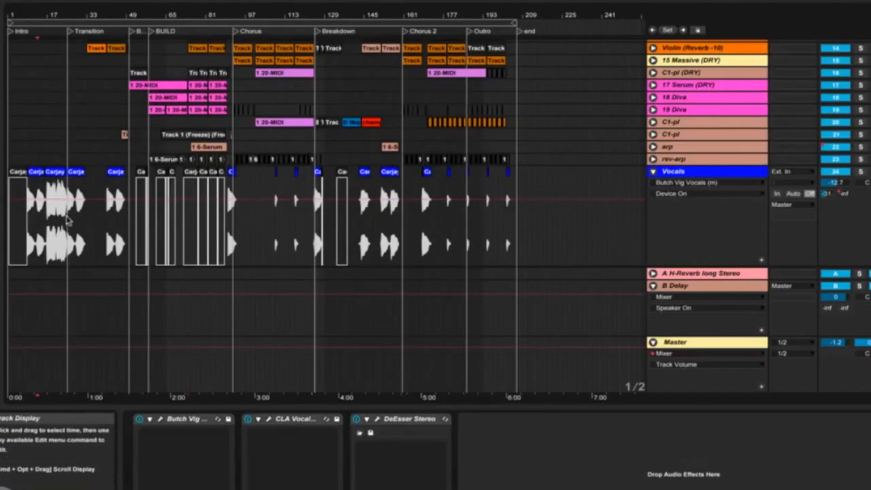
pyautogui.click(653, 172)
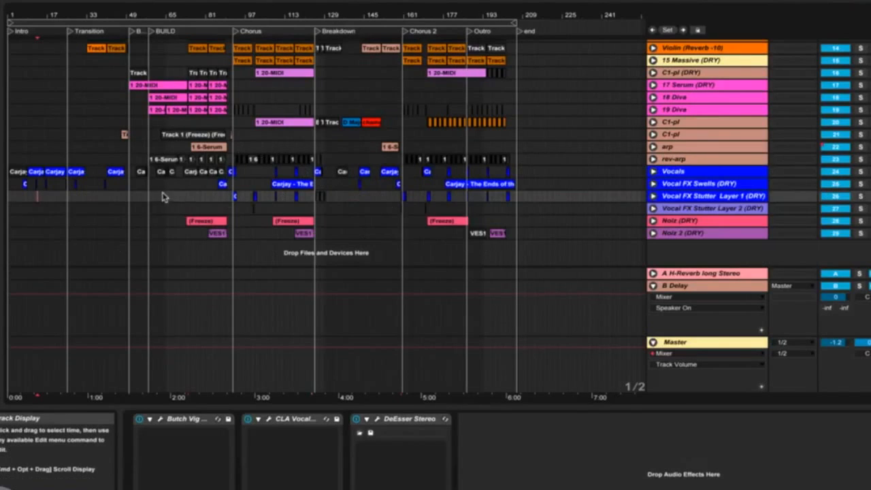
pyautogui.scroll(6, 277, 178)
pyautogui.scroll(-5, 277, 180)
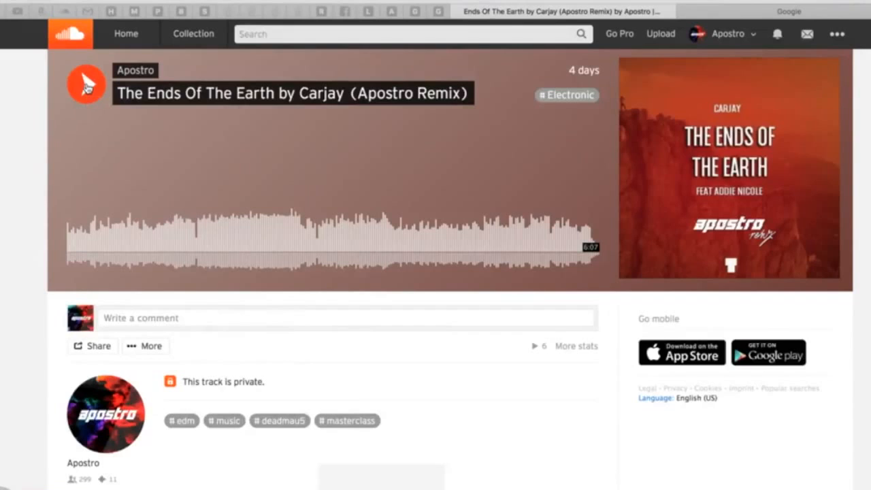
# Start playing the Apostro Remix of The Ends Of The Earth on its SoundCloud page in the browser.
pyautogui.click(87, 85)
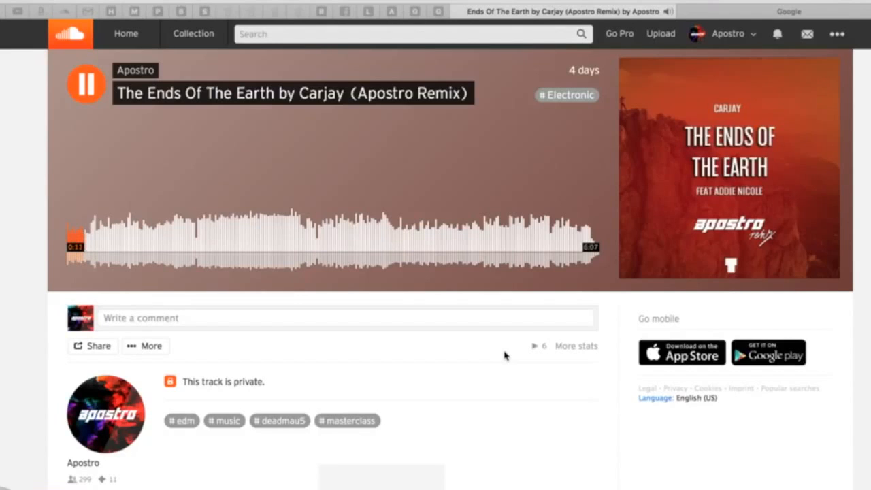
pyautogui.hotkey('ctrl', 'Left')
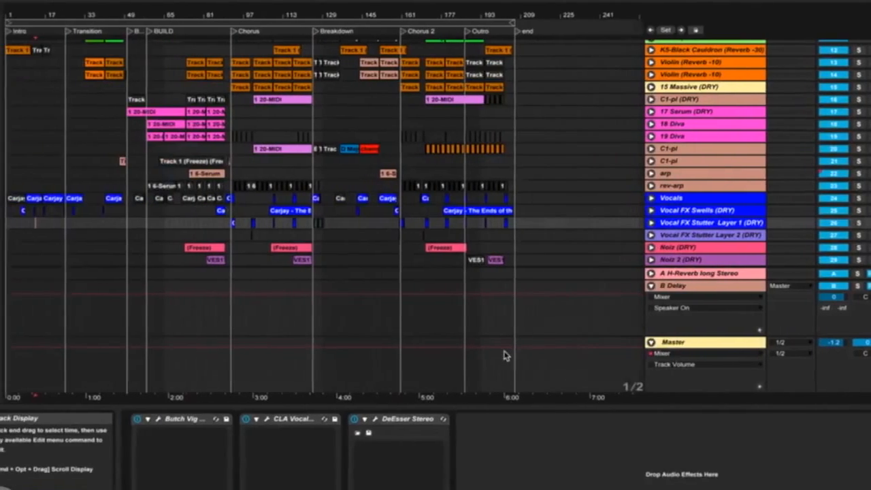
pyautogui.hotkey('ctrl', 'Left')
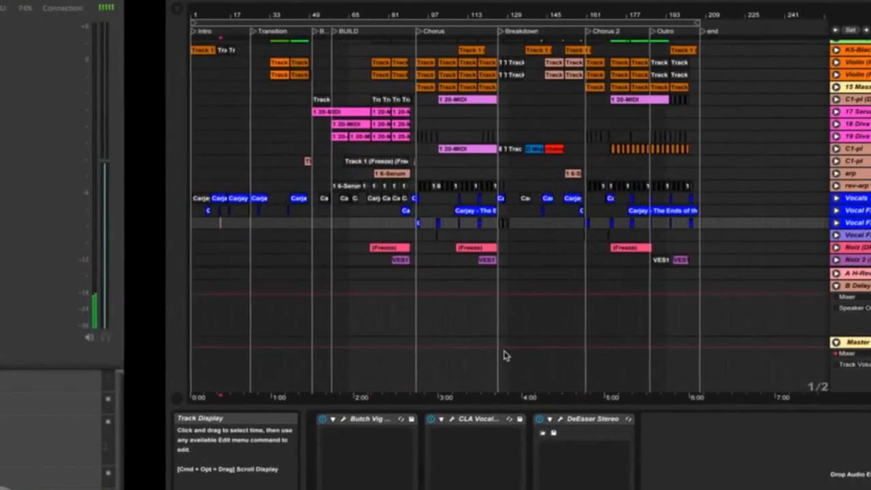
pyautogui.hotkey('ctrl', 'Right')
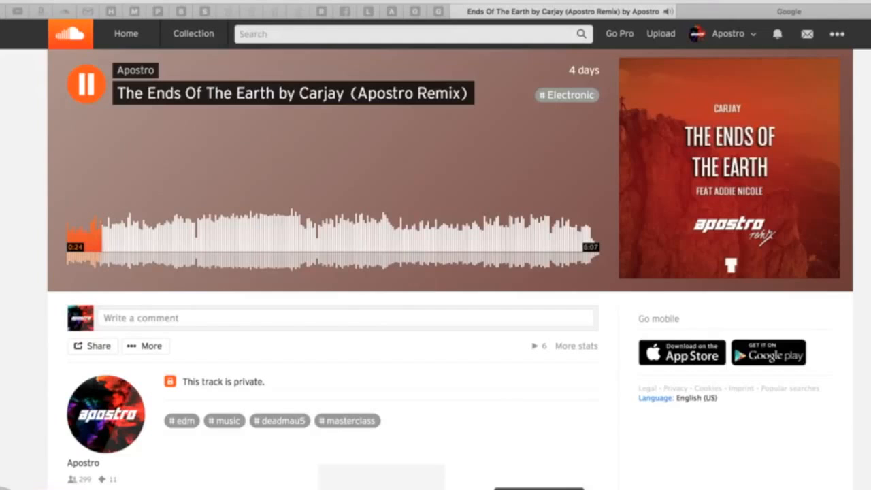
pyautogui.click(728, 489)
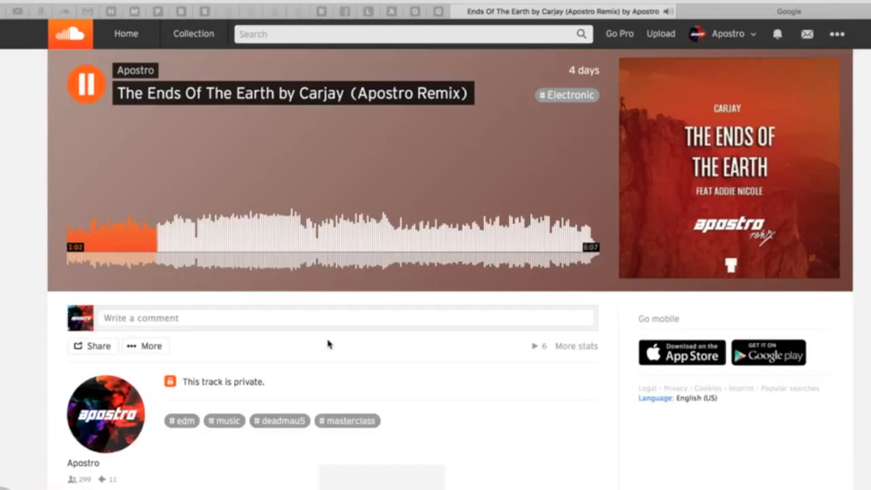
# Listen to the remix through the drop, raising and lowering the system volume, and pause it at 3:39.
pyautogui.press('XF86AudioRaiseVolume')
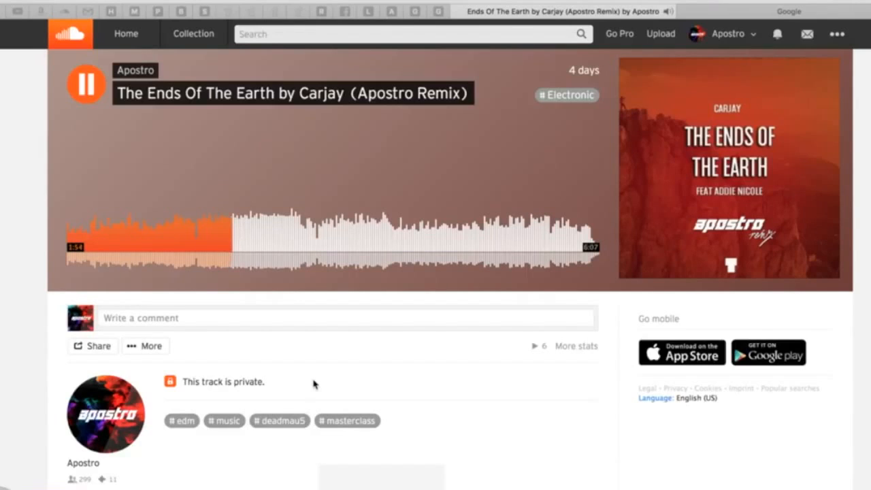
pyautogui.press('XF86AudioLowerVolume')
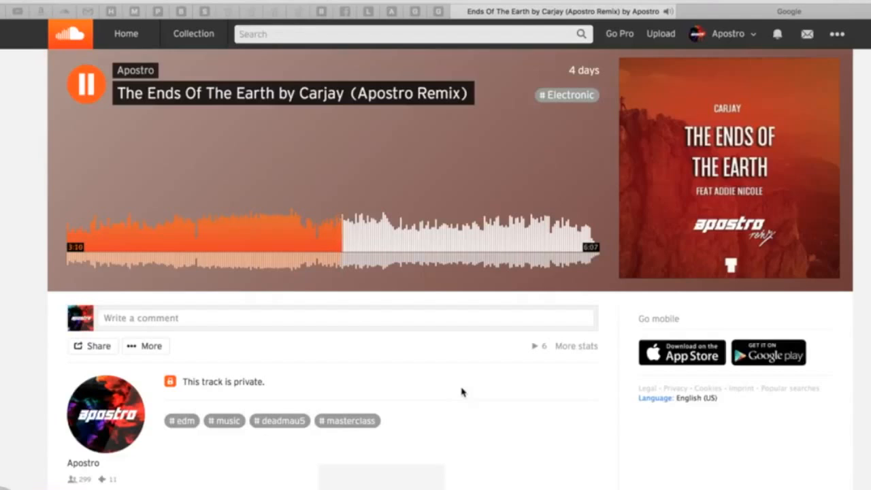
pyautogui.press('XF86AudioLowerVolume')
pyautogui.press('XF86AudioLowerVolume')
pyautogui.press('XF86AudioLowerVolume')
pyautogui.press('XF86AudioLowerVolume')
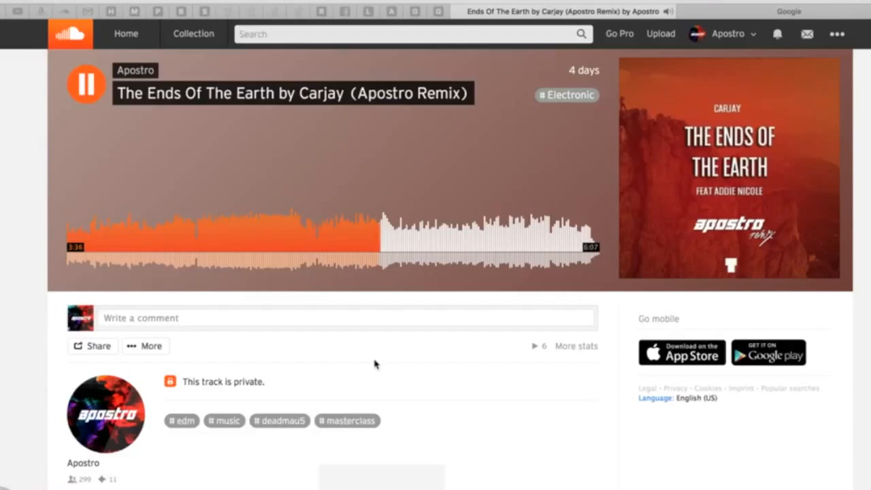
pyautogui.click(91, 93)
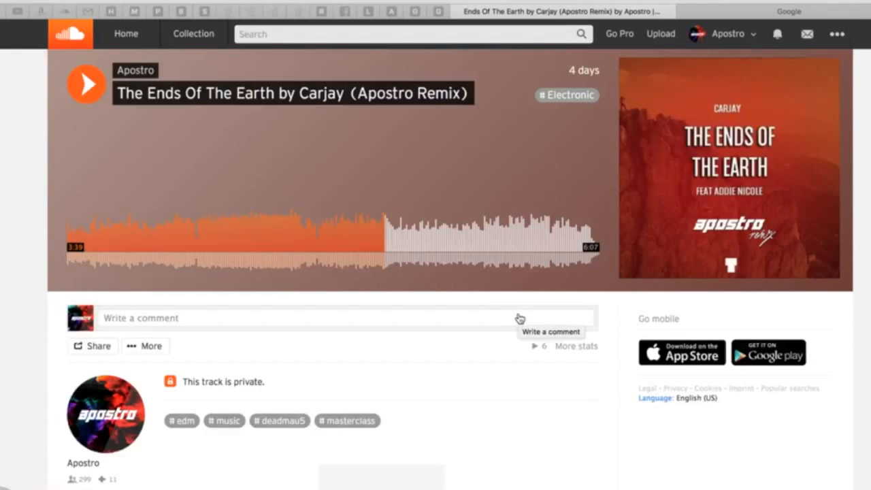
# Switch to Ableton Live, unfold all tracks at once to review their clips, and fold them all again.
pyautogui.hotkey('ctrl', 'Right')
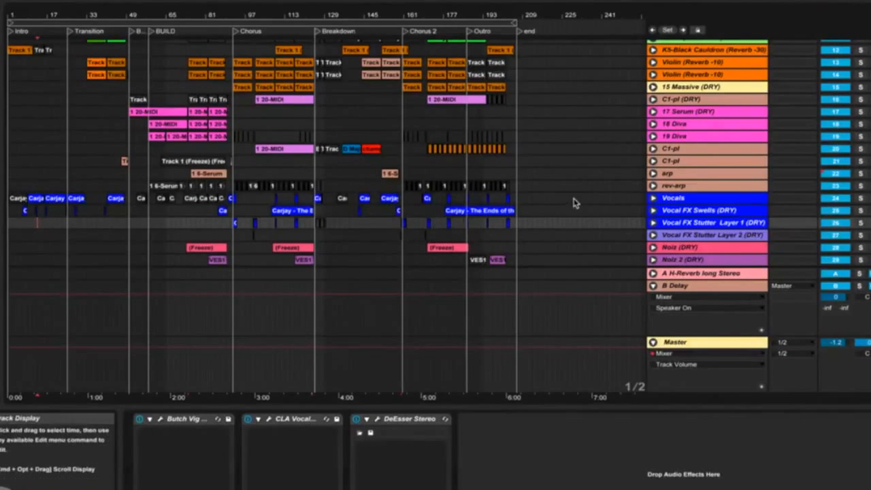
pyautogui.keyDown('alt'); pyautogui.click(653, 198); pyautogui.keyUp('alt')
pyautogui.scroll(10, 183, 112)
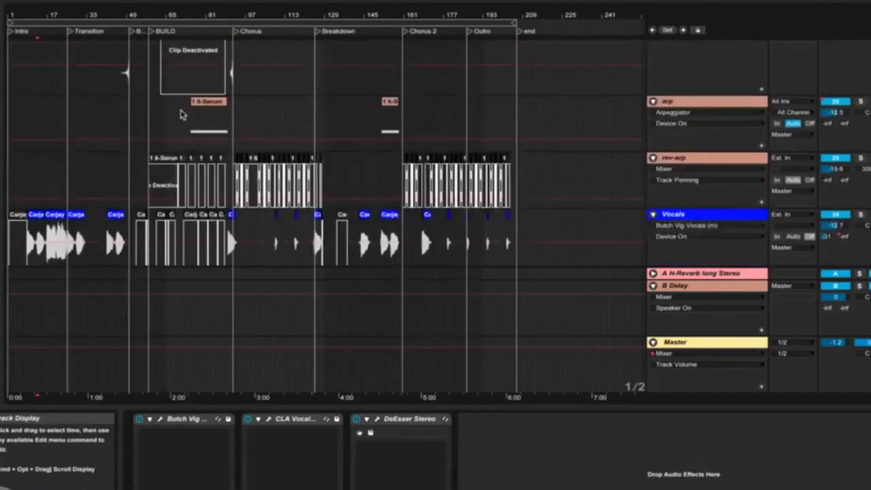
pyautogui.scroll(-10, 182, 112)
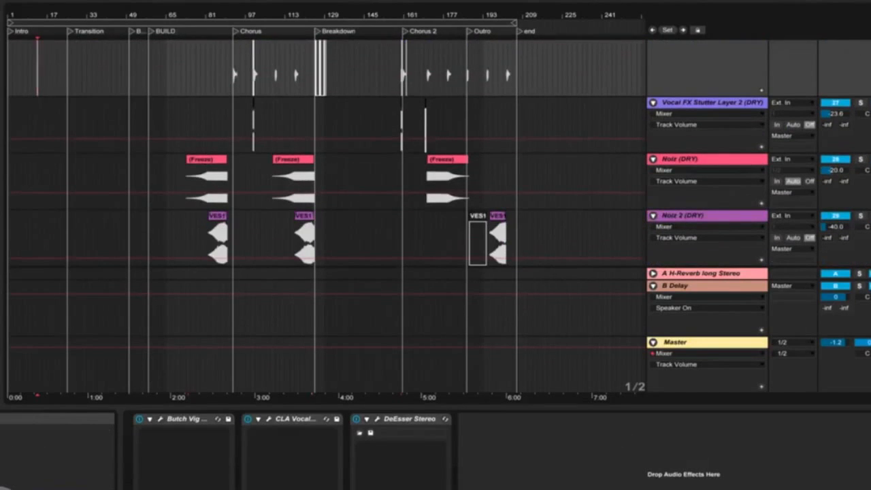
pyautogui.scroll(5, 616, 378)
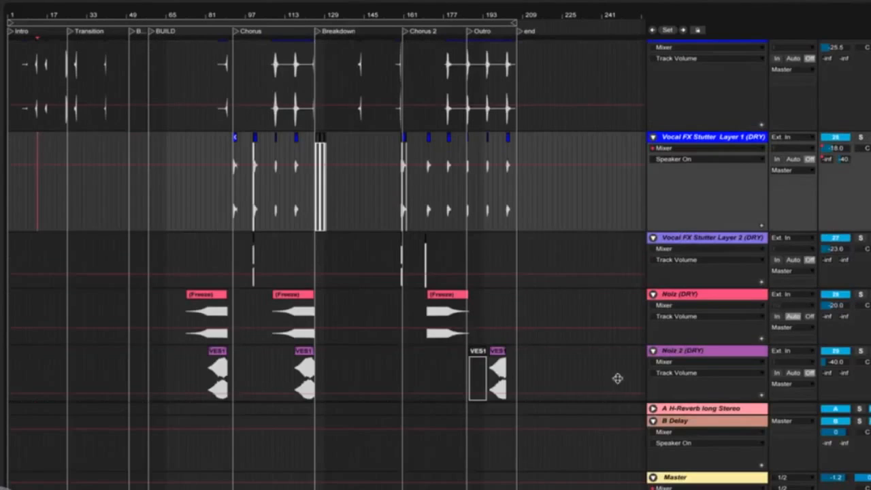
pyautogui.scroll(3, 436, 275)
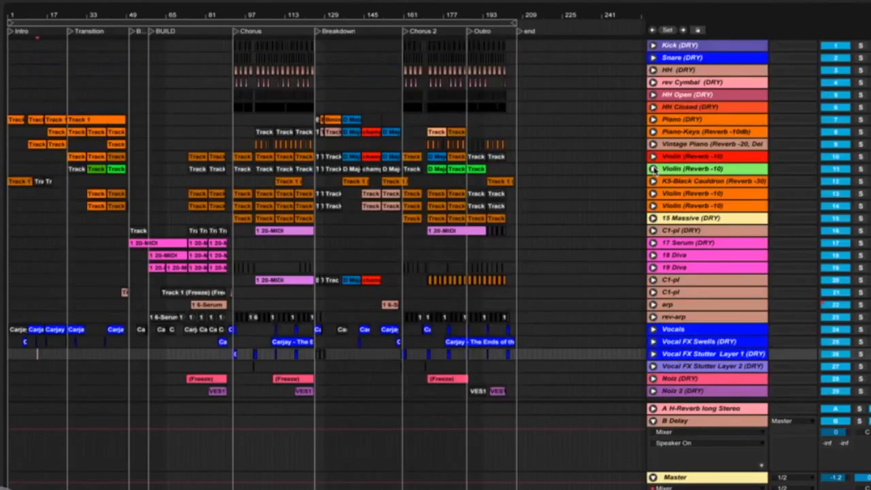
pyautogui.keyDown('alt'); pyautogui.click(651, 167); pyautogui.keyUp('alt')
# Zoom in on the arrangement timeline and unfold the Vocals track to examine its clips across the song sections.
pyautogui.moveTo(58, 15); pyautogui.dragTo(58, 34)
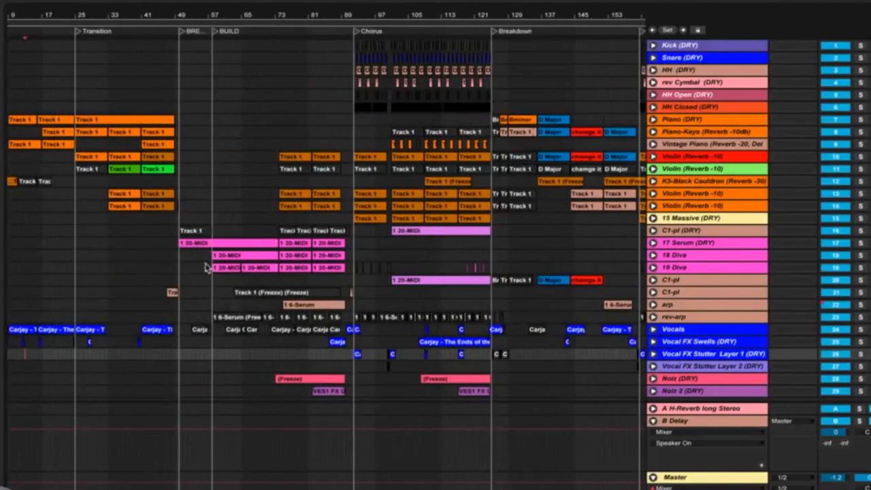
pyautogui.hscroll(-2, 207, 268)
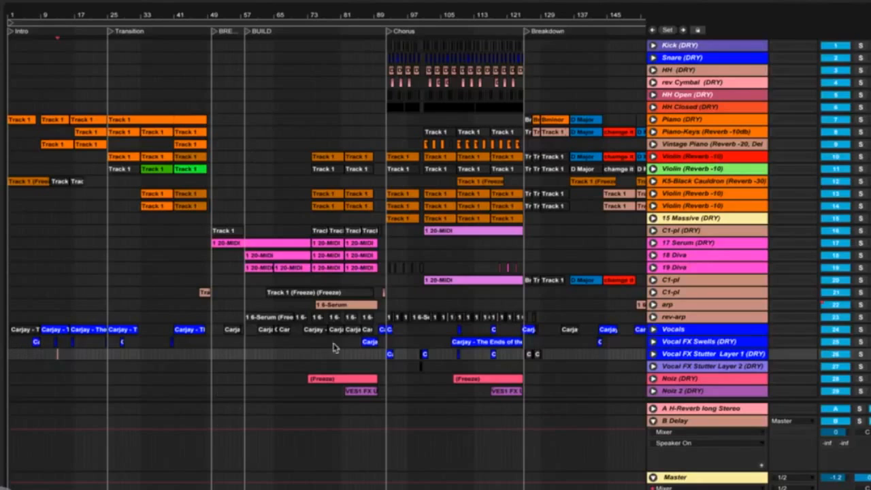
pyautogui.click(114, 340)
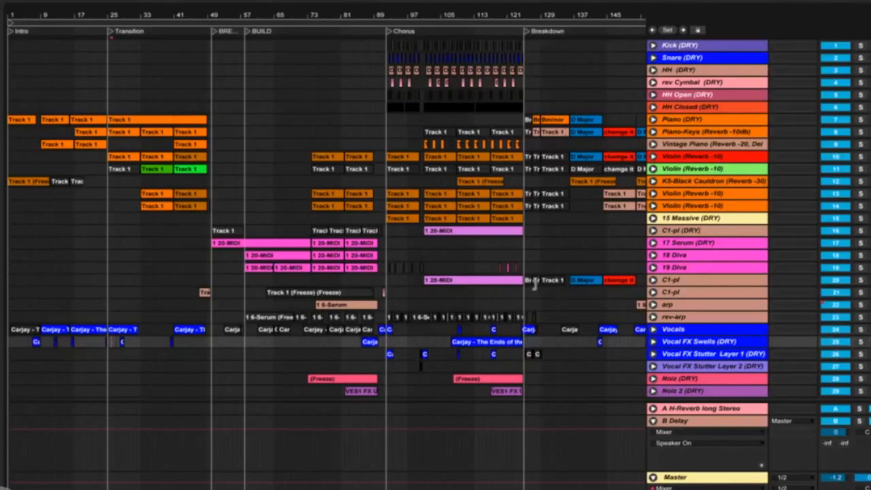
pyautogui.click(653, 330)
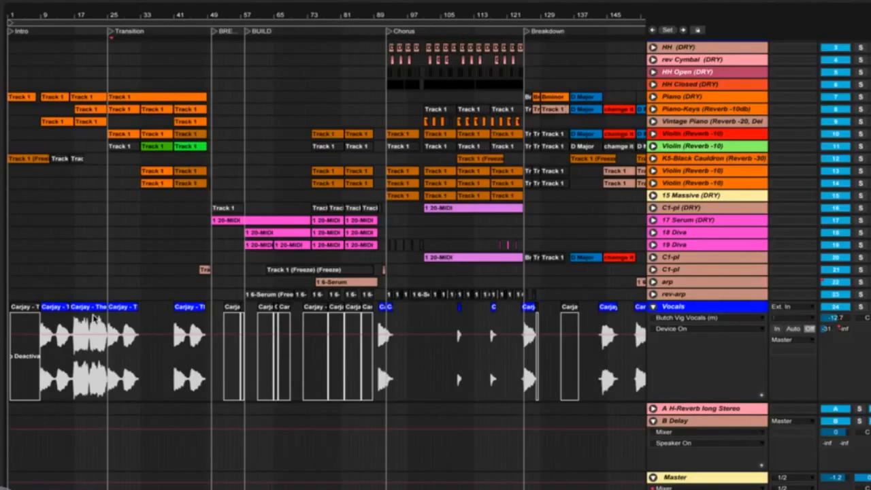
pyautogui.scroll(-3, 95, 318)
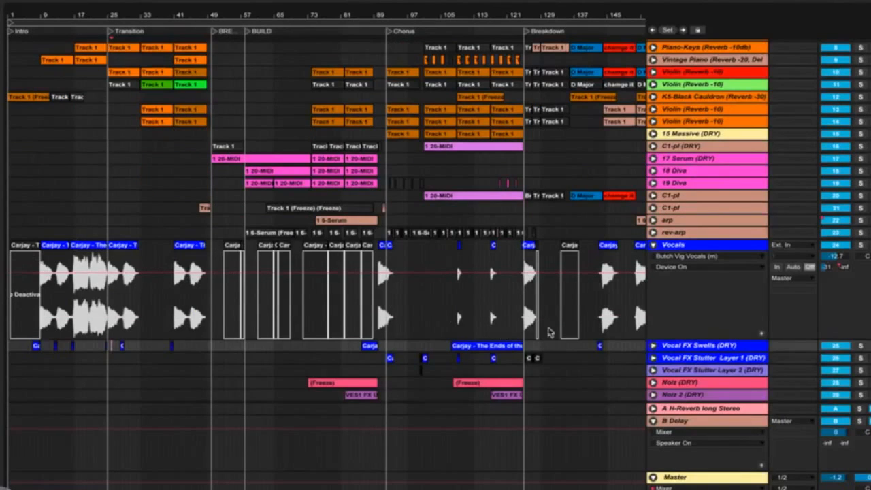
pyautogui.hscroll(5, 329, 317)
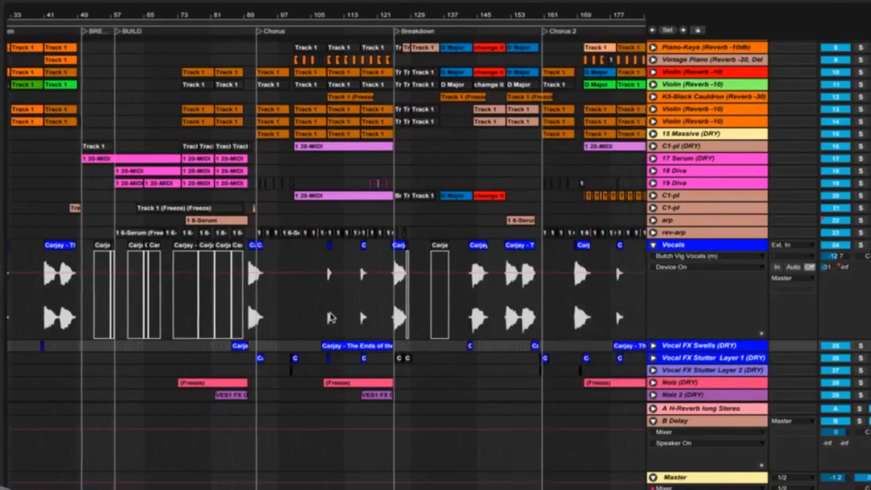
pyautogui.hscroll(-2, 329, 317)
pyautogui.hscroll(6, 330, 316)
pyautogui.hscroll(-7, 330, 316)
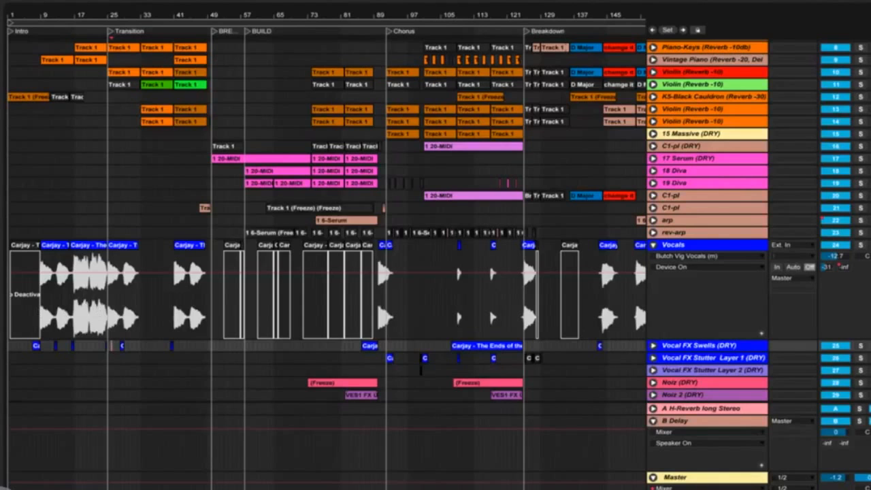
pyautogui.scroll(5, 74, 258)
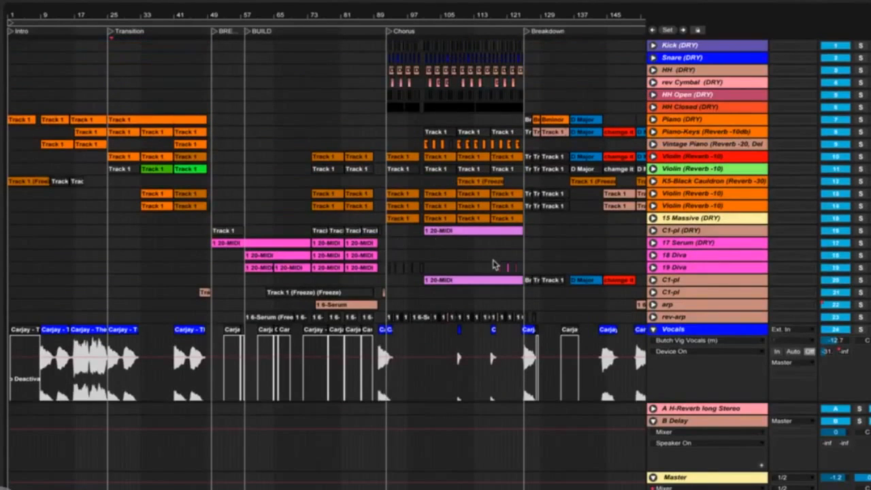
# Unfold and solo the Piano (DRY) track and play its Intro part from about bar 16.
pyautogui.scroll(-5, 495, 265)
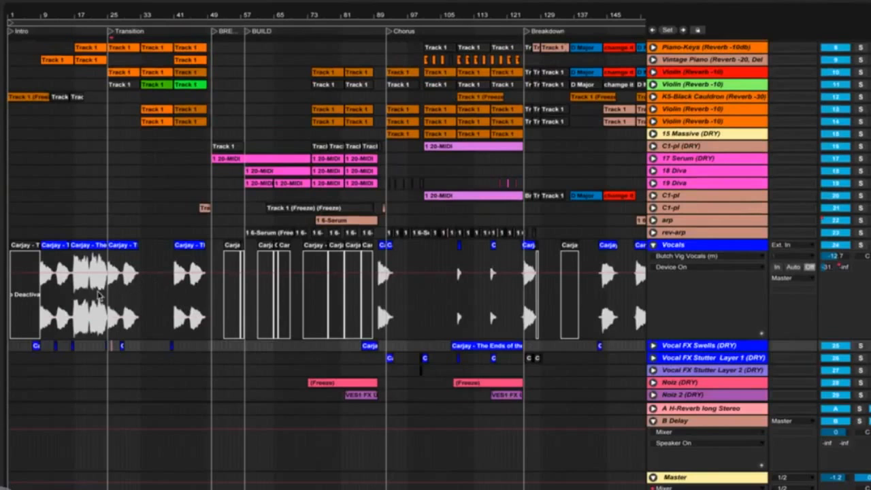
pyautogui.scroll(5, 188, 269)
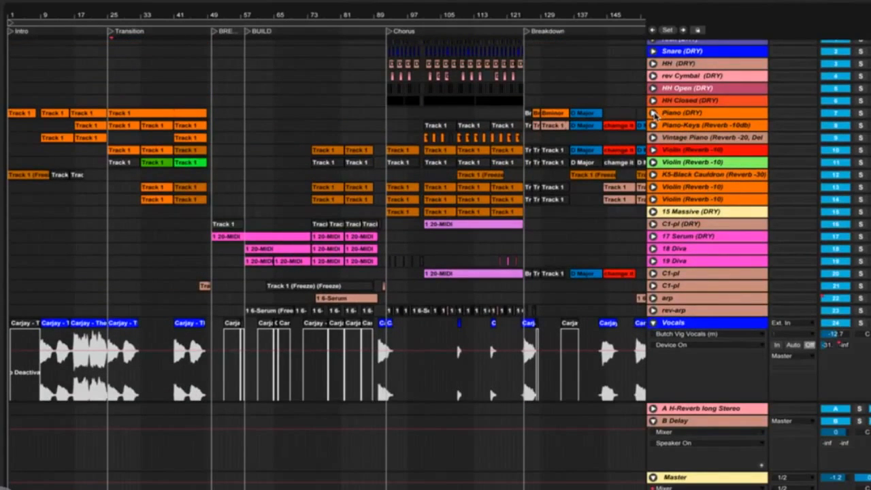
pyautogui.click(654, 114)
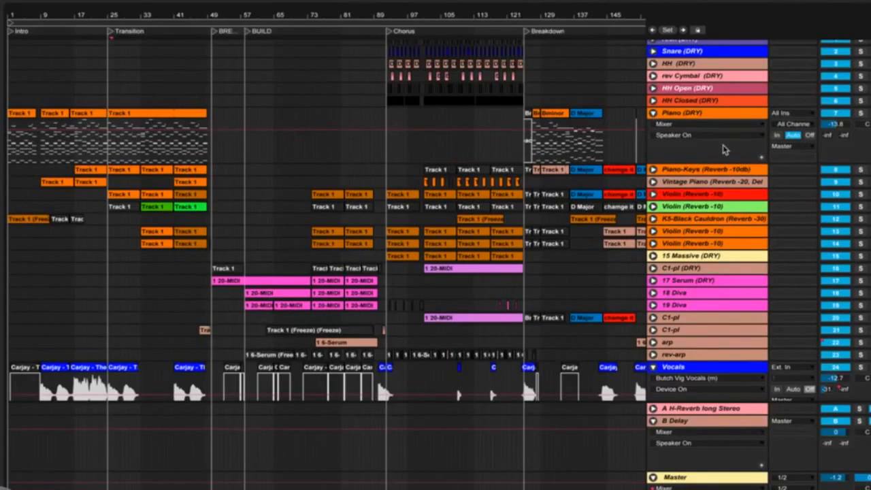
pyautogui.click(860, 114)
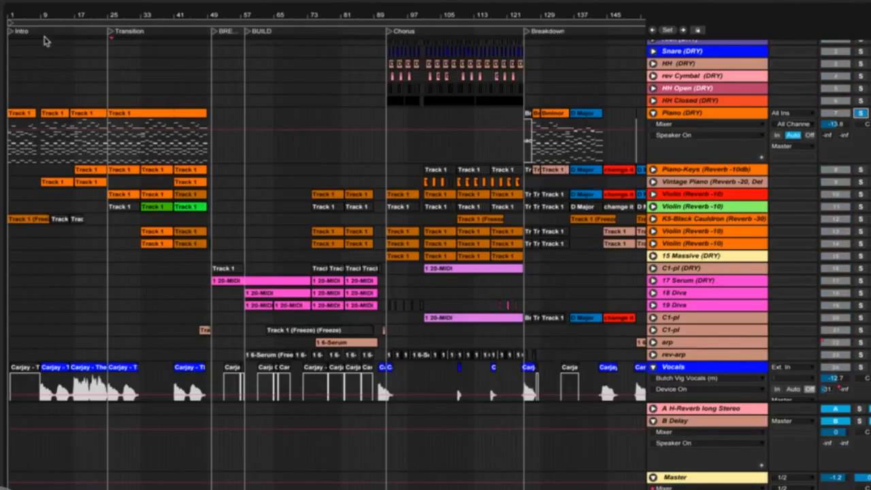
pyautogui.moveTo(81, 16); pyautogui.dragTo(86, 109)
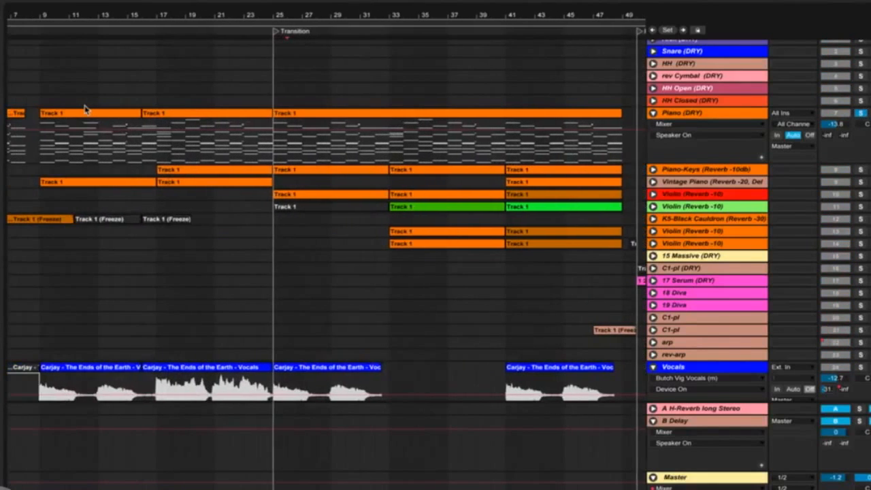
pyautogui.click(143, 142)
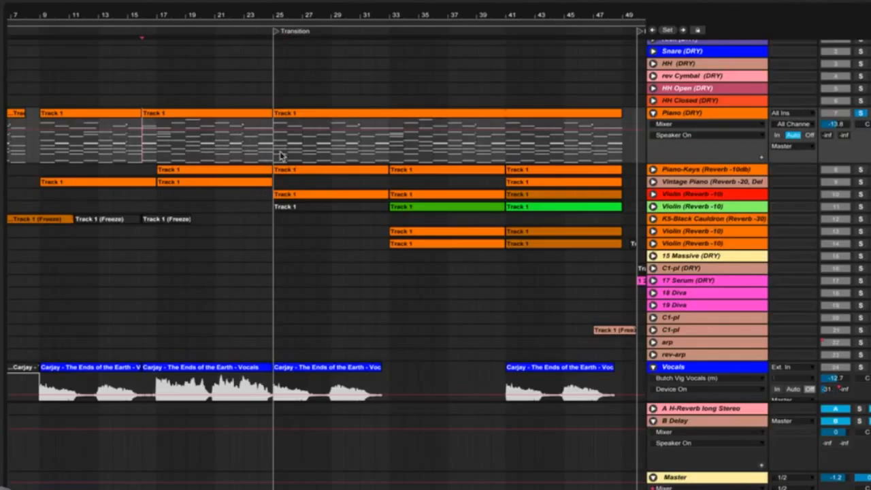
pyautogui.hscroll(-3, 286, 152)
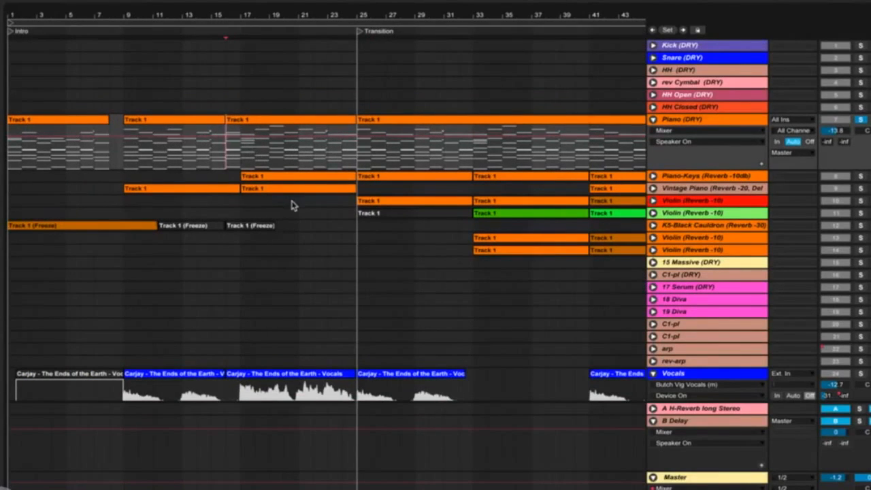
pyautogui.press('space')
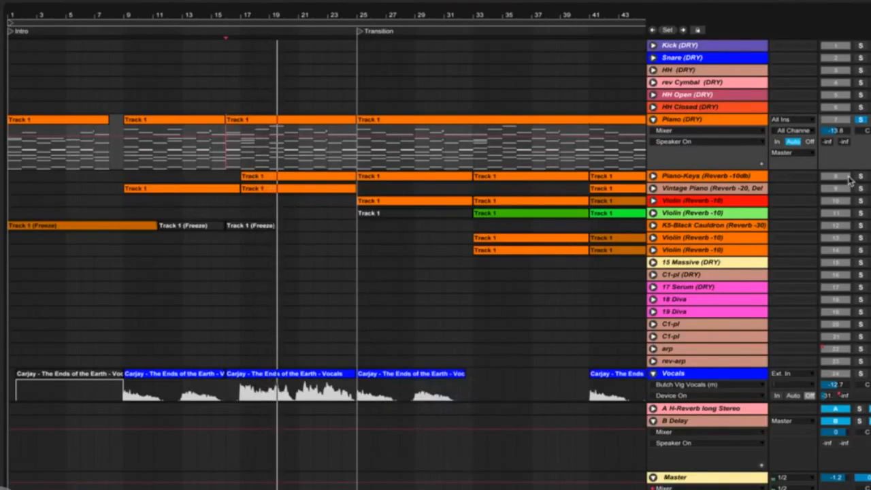
# Add the Piano-Keys and Vocals tracks to the solo and play the Intro from bar 9.
pyautogui.click(862, 177)
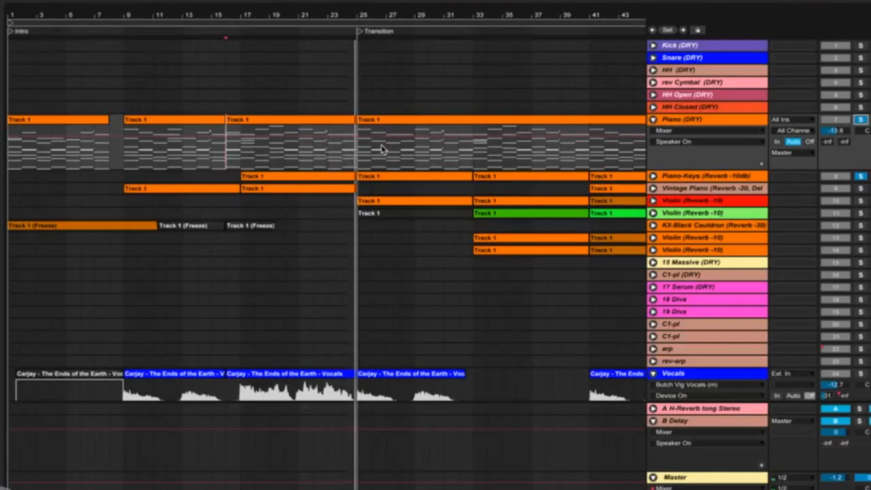
pyautogui.hscroll(3, 468, 208)
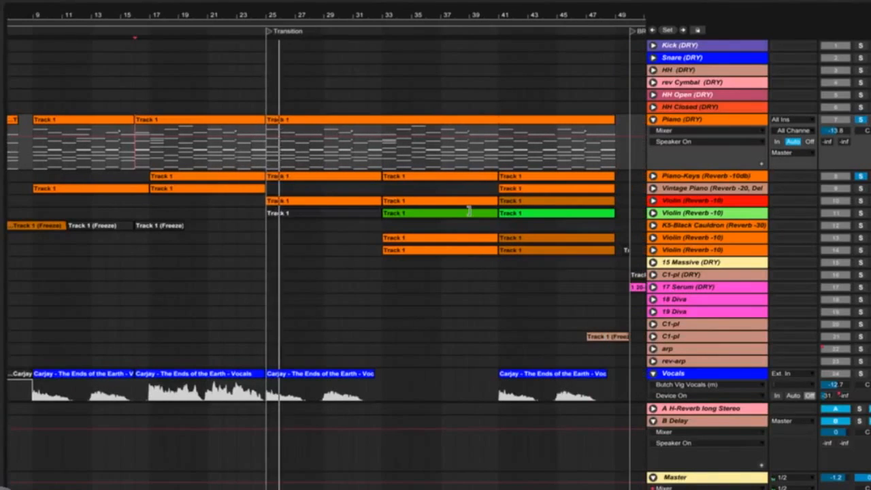
pyautogui.scroll(-3, 468, 213)
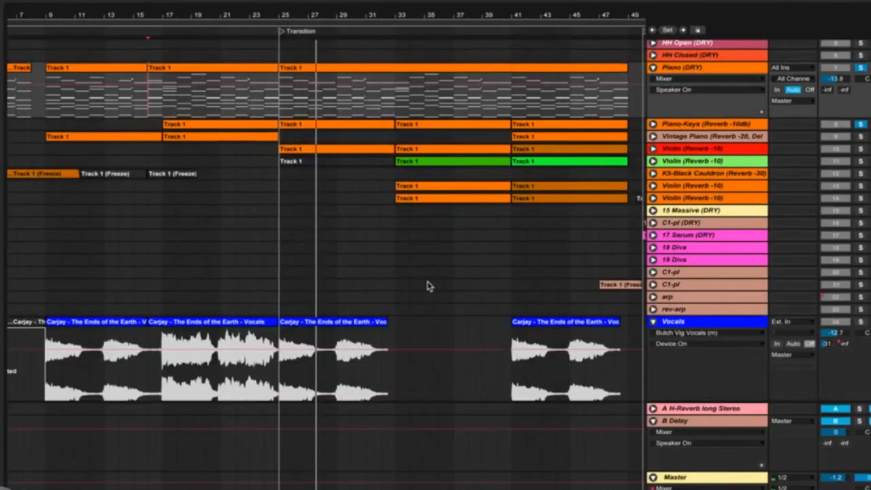
pyautogui.hscroll(-3, 428, 286)
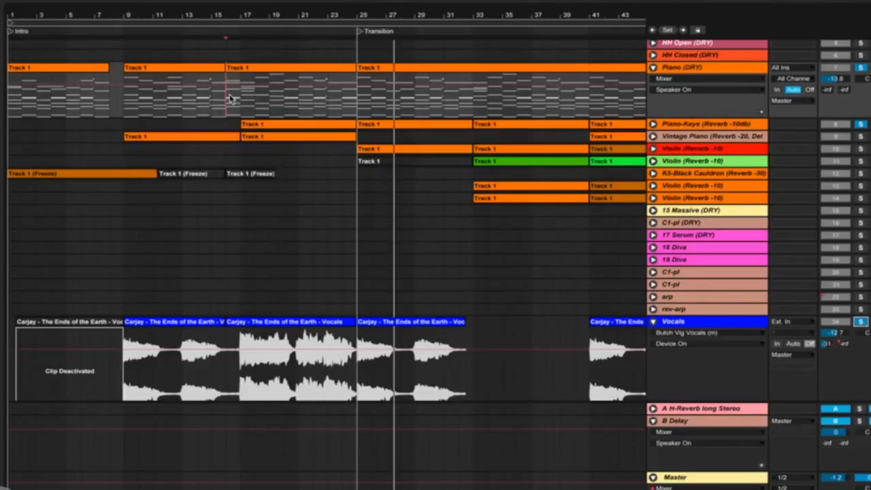
pyautogui.click(122, 99)
pyautogui.press('space')
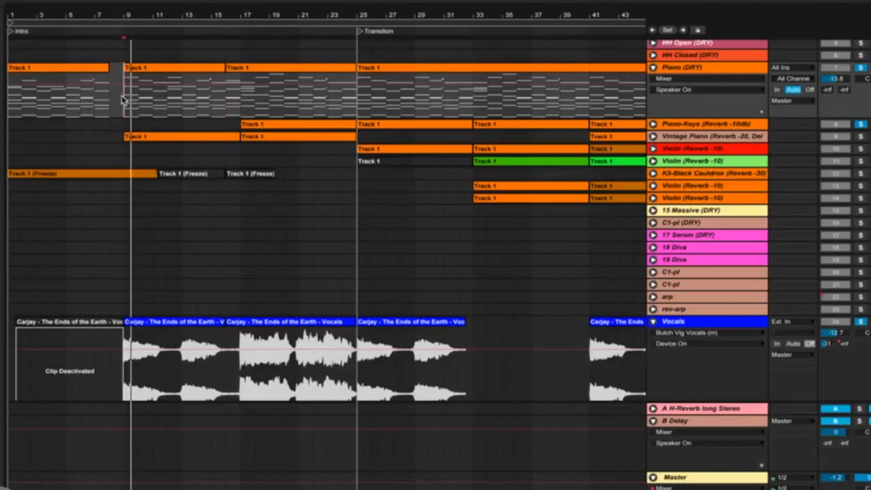
pyautogui.press('XF86AudioRaiseVolume')
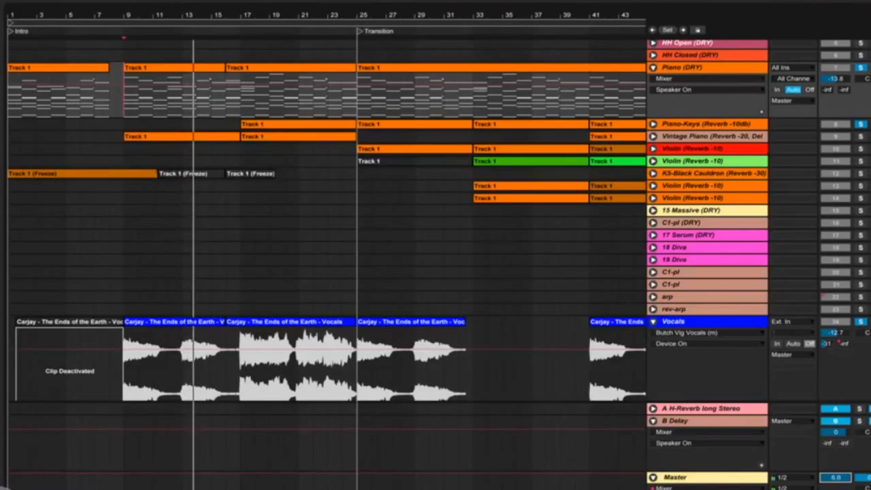
# Set the Master volume to 2.8 and replay the soloed pianos and vocals from about bar 12.
pyautogui.moveTo(831, 480); pyautogui.dragTo(832, 474)
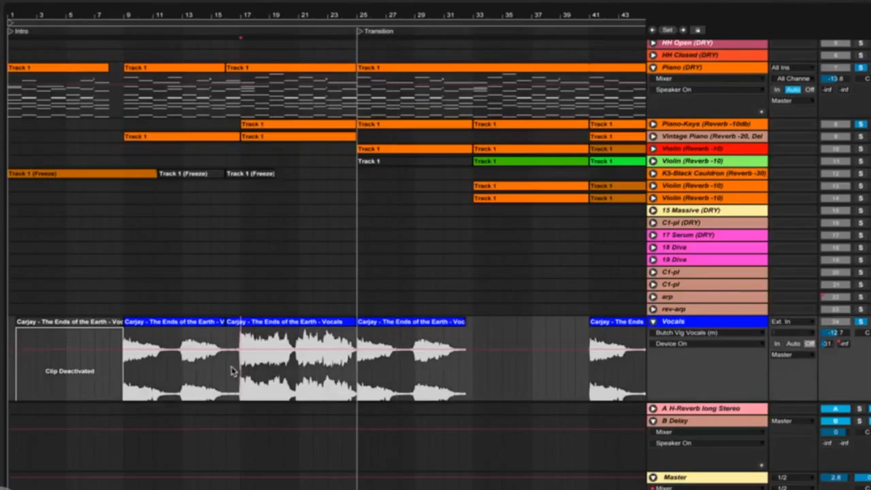
pyautogui.click(176, 371)
pyautogui.press('XF86AudioRaiseVolume')
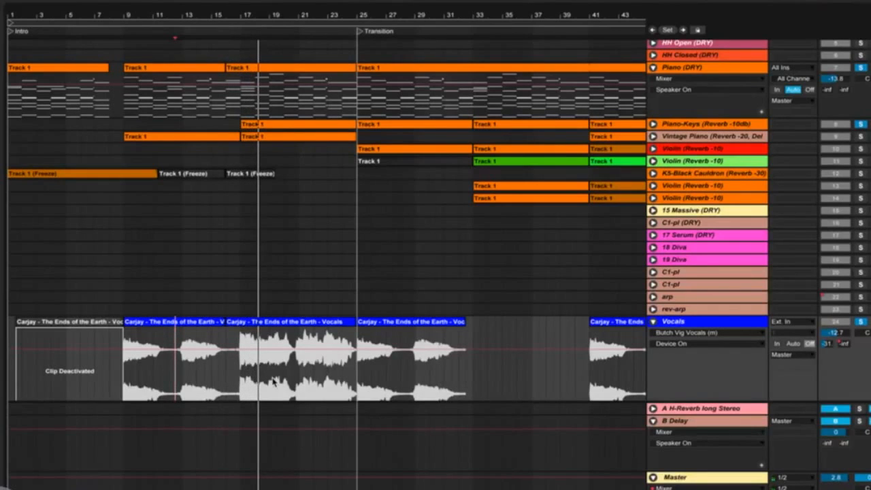
# Clear the solos, play the full mix at the Breakdown from bar 125, and raise the Master volume to 6.0.
pyautogui.hscroll(10, 405, 362)
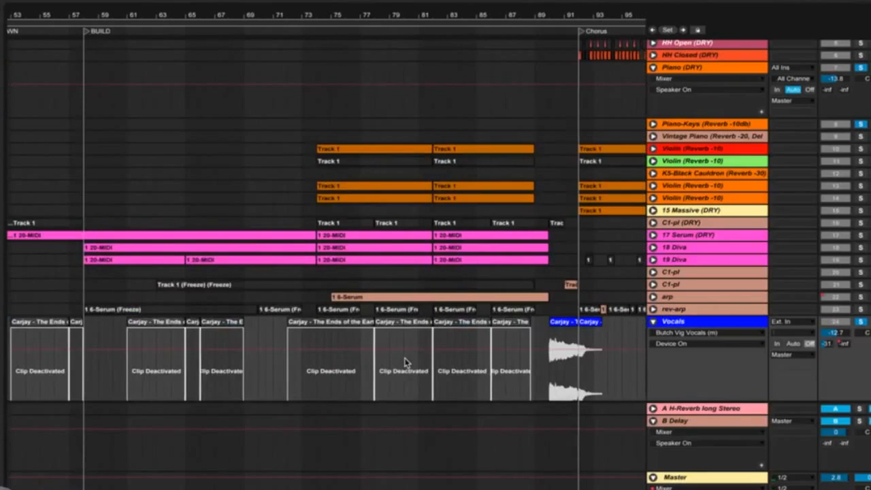
pyautogui.moveTo(452, 15); pyautogui.dragTo(452, 4)
pyautogui.hscroll(8, 617, 150)
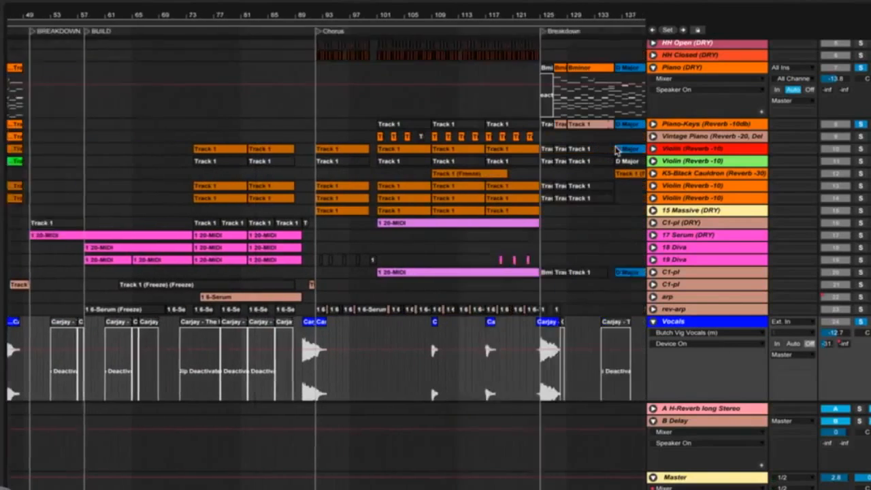
pyautogui.scroll(5, 339, 54)
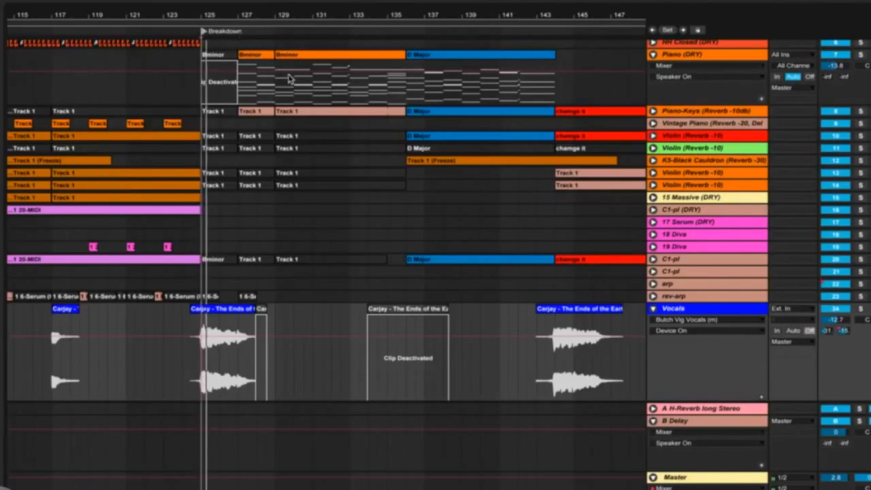
pyautogui.press('XF86AudioRaiseVolume')
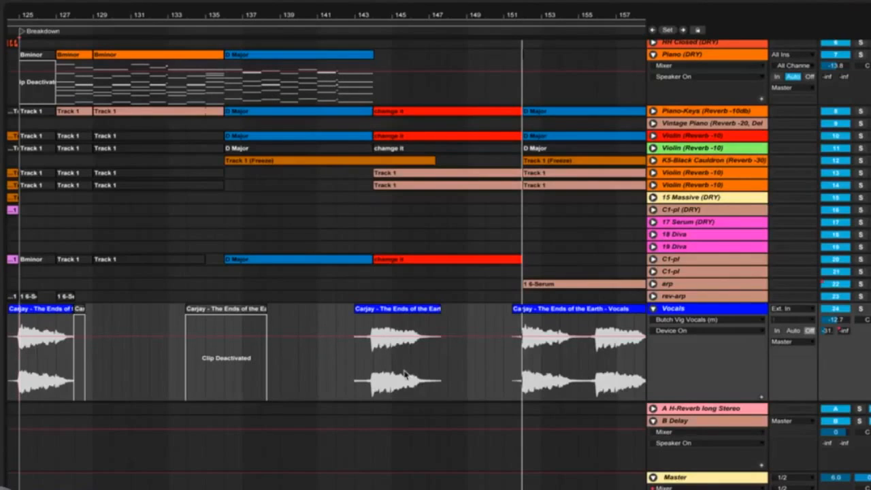
# Solo the Vocals track and listen to the Breakdown vocal clip starting near bar 143.
pyautogui.hscroll(-5, 407, 375)
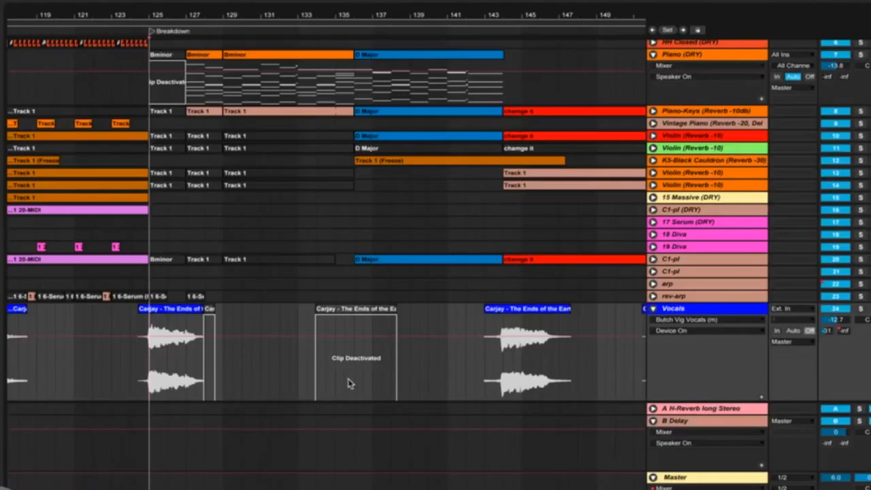
pyautogui.click(494, 378)
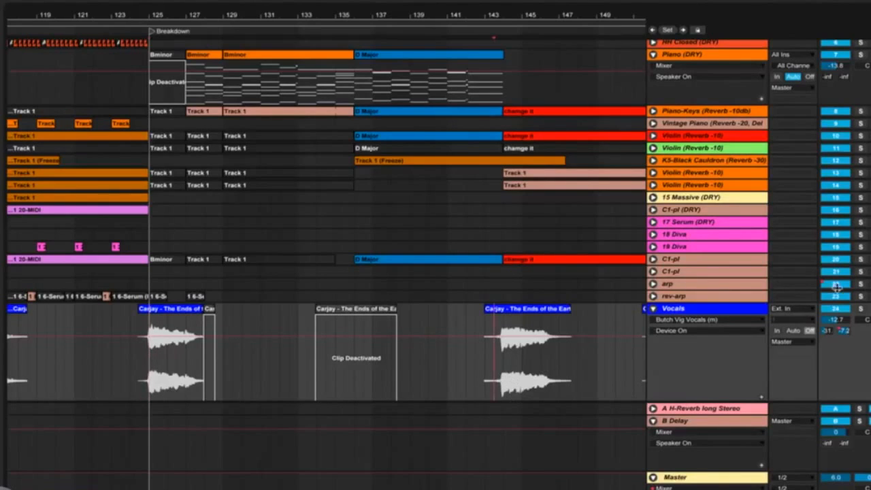
pyautogui.click(862, 309)
pyautogui.press('space')
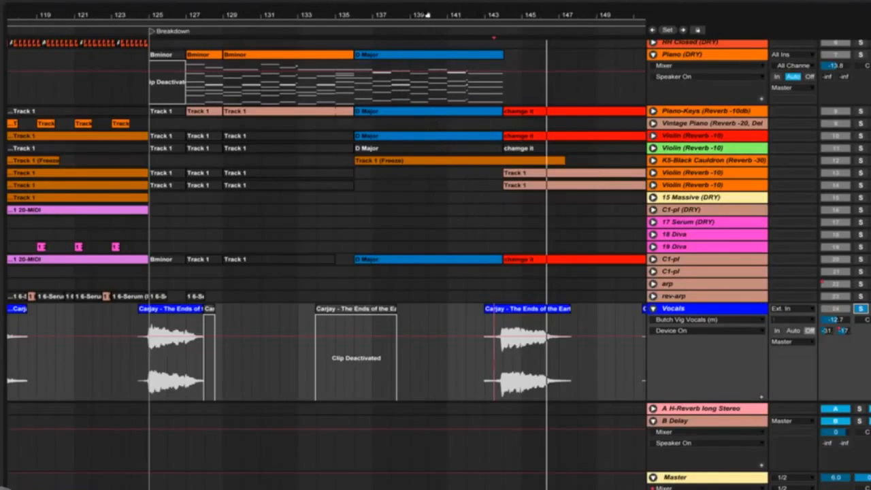
# Return to the start of the Transition at bar 25 and play the Piano (DRY) track on its own.
pyautogui.moveTo(425, 15); pyautogui.dragTo(425, 0)
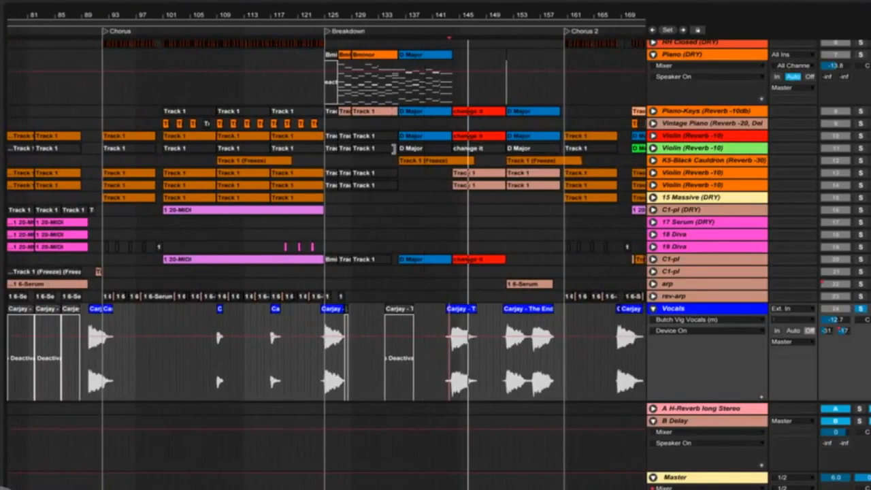
pyautogui.hscroll(-10, 394, 149)
pyautogui.scroll(1, 393, 149)
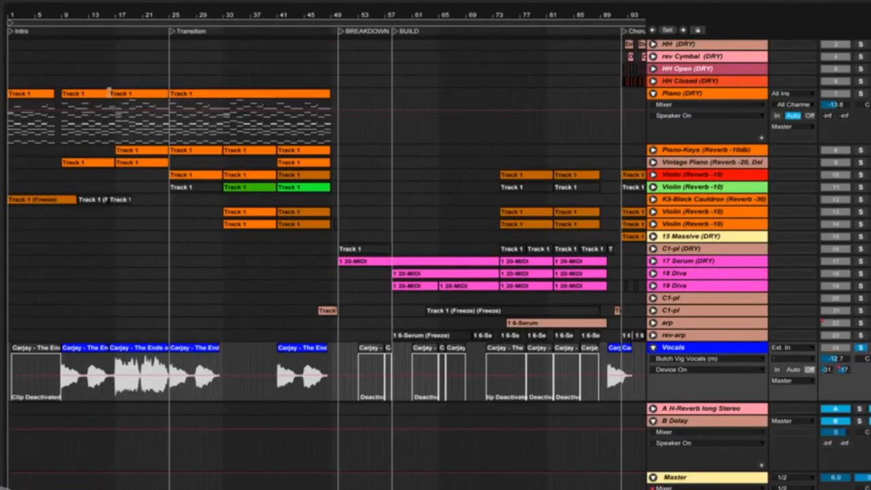
pyautogui.click(112, 116)
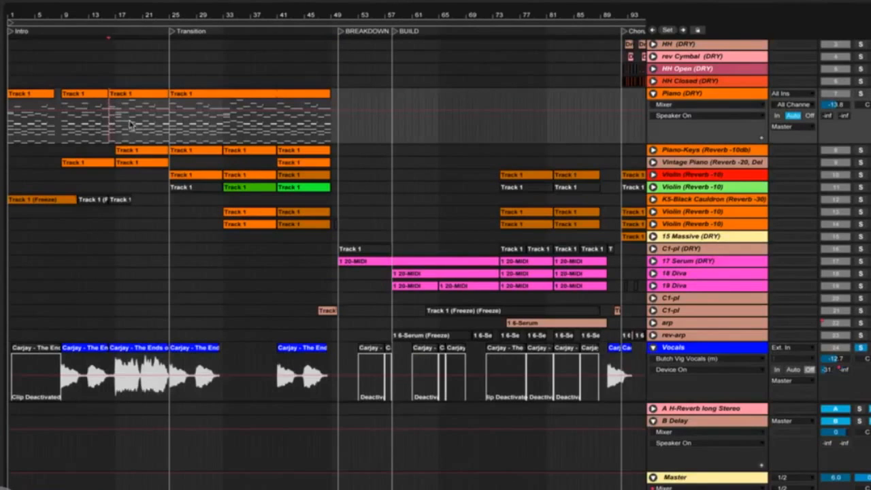
pyautogui.rightClick(651, 151)
pyautogui.click(240, 139)
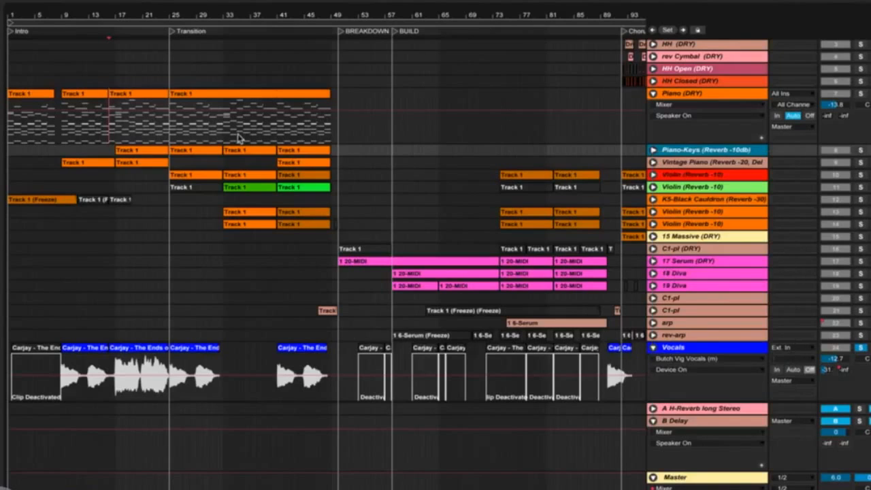
pyautogui.click(178, 122)
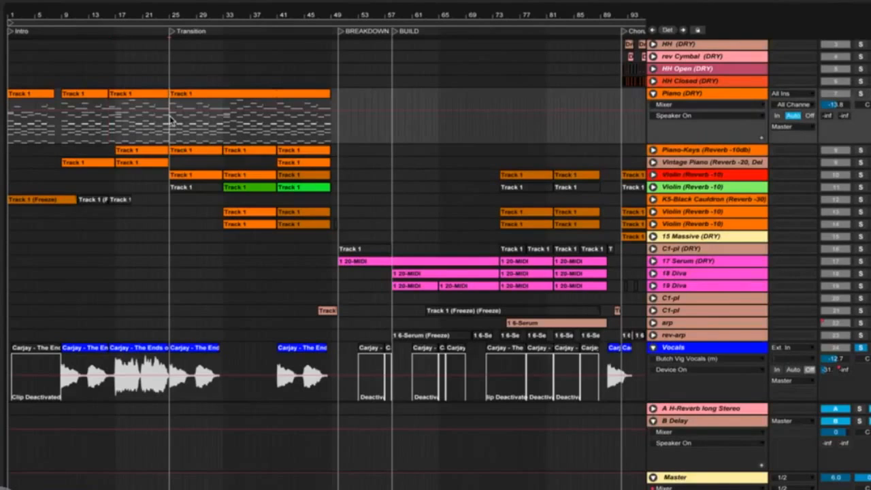
pyautogui.click(861, 93)
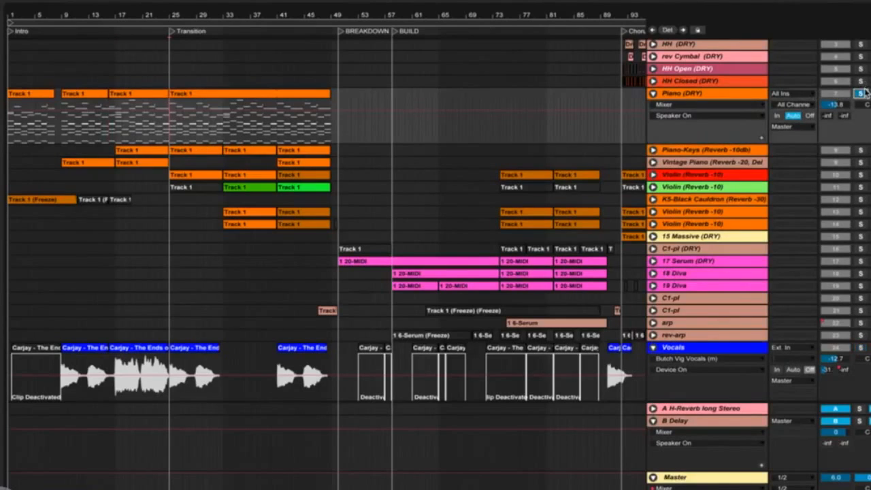
pyautogui.press('space')
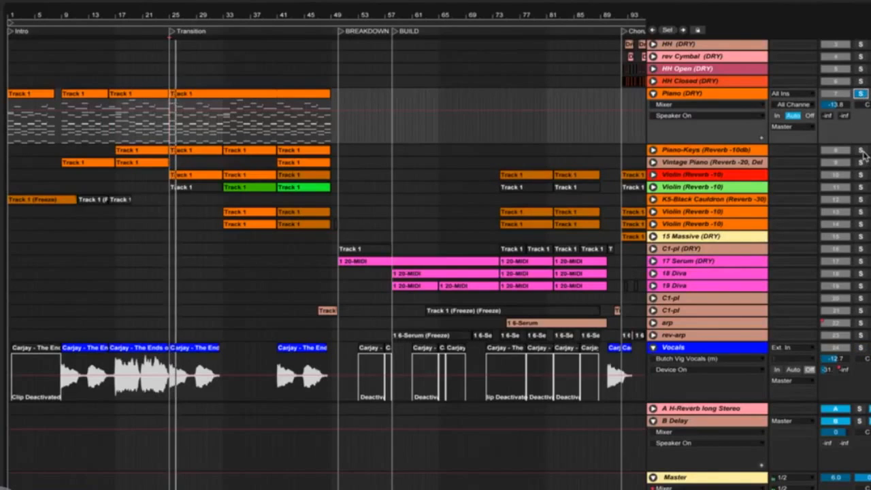
# Audition the Piano-Keys and the red Violin tracks individually during the Transition, and clear the solo.
pyautogui.click(859, 151)
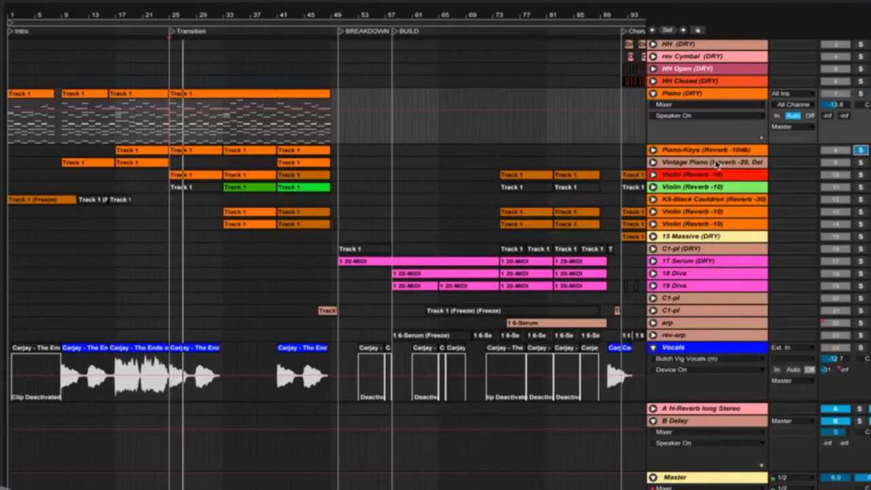
pyautogui.click(860, 175)
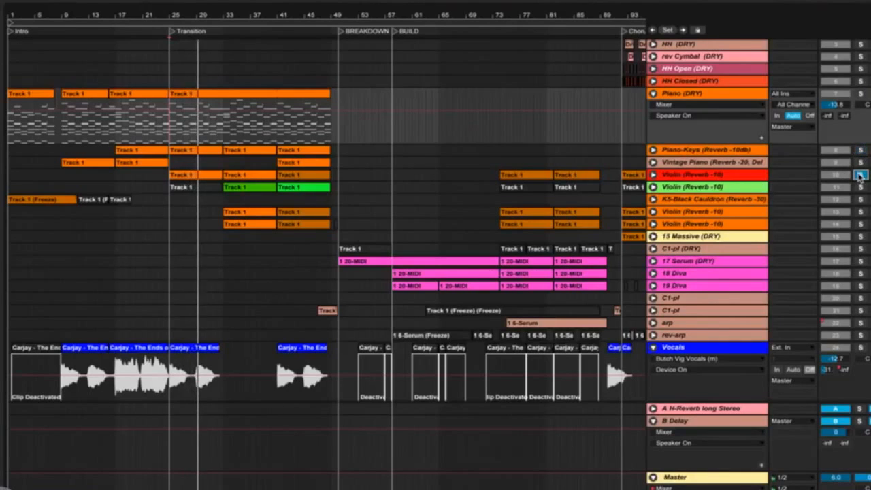
pyautogui.click(859, 175)
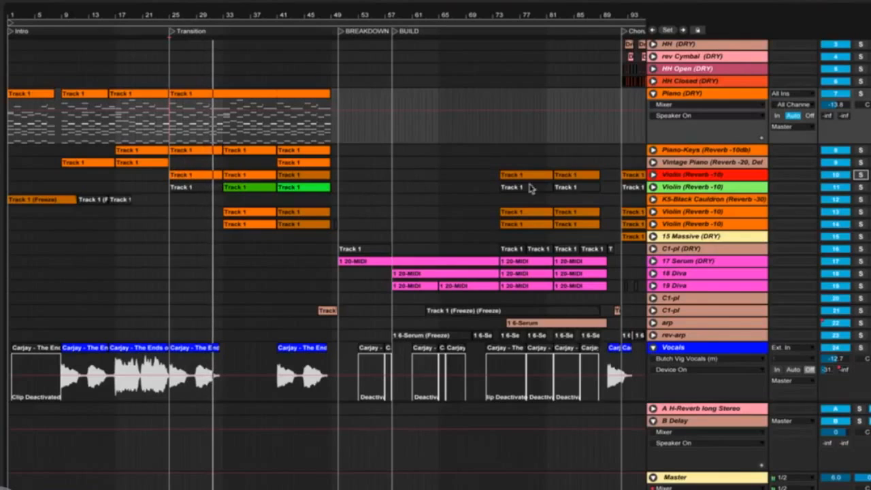
# Expand the red Violin track and play the arrangement from the start of the Transition at bar 25.
pyautogui.click(653, 175)
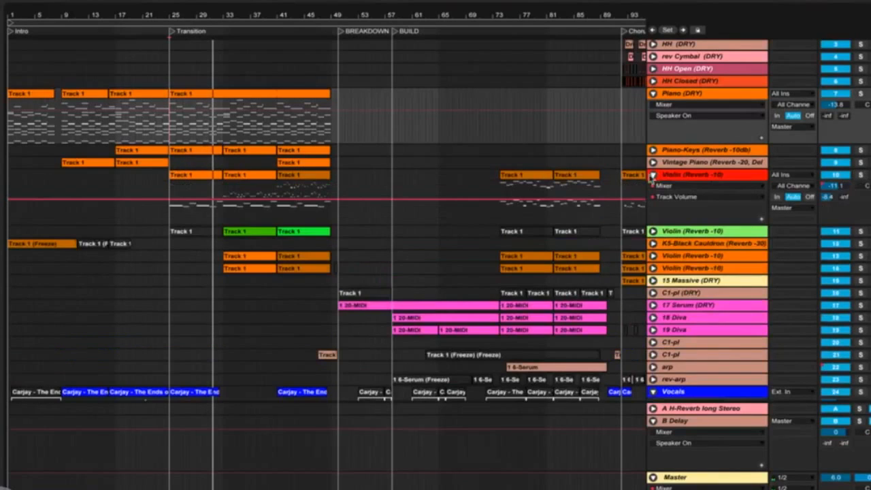
pyautogui.click(172, 211)
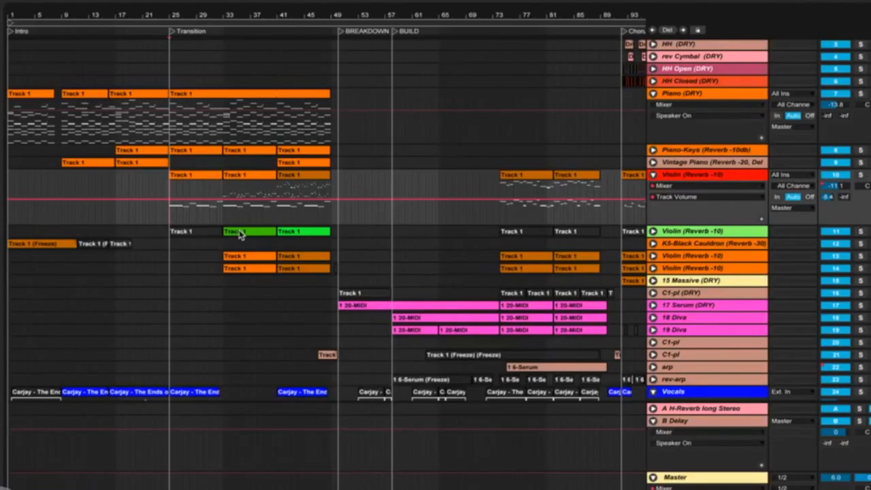
pyautogui.press('space')
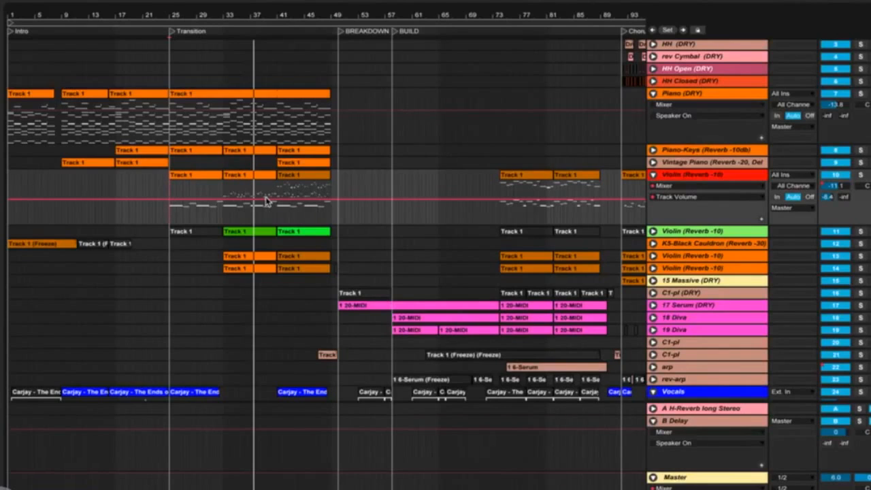
# Open the Piano (DRY) clip that starts at bar 25 and examine its chord notes in the MIDI editor.
pyautogui.click(173, 128)
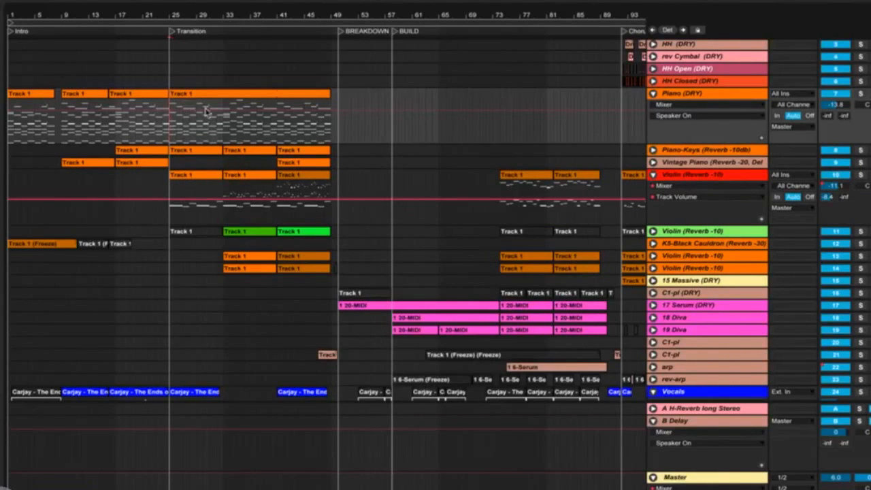
pyautogui.moveTo(230, 18); pyautogui.dragTo(234, 82)
pyautogui.hscroll(-4, 255, 106)
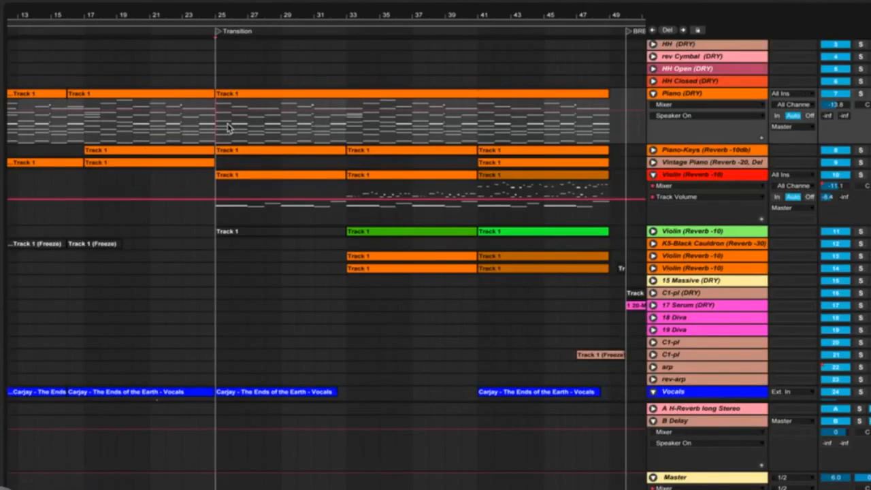
pyautogui.doubleClick(252, 99)
pyautogui.scroll(10, 663, 296)
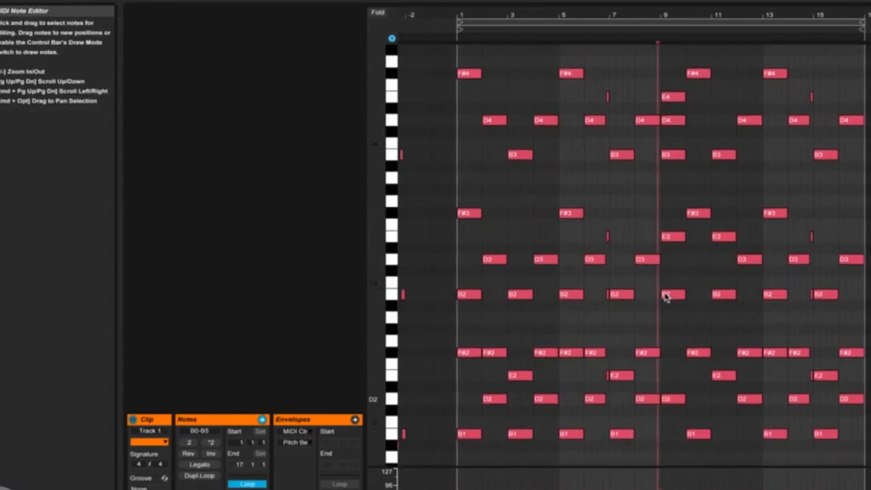
pyautogui.scroll(5, 666, 298)
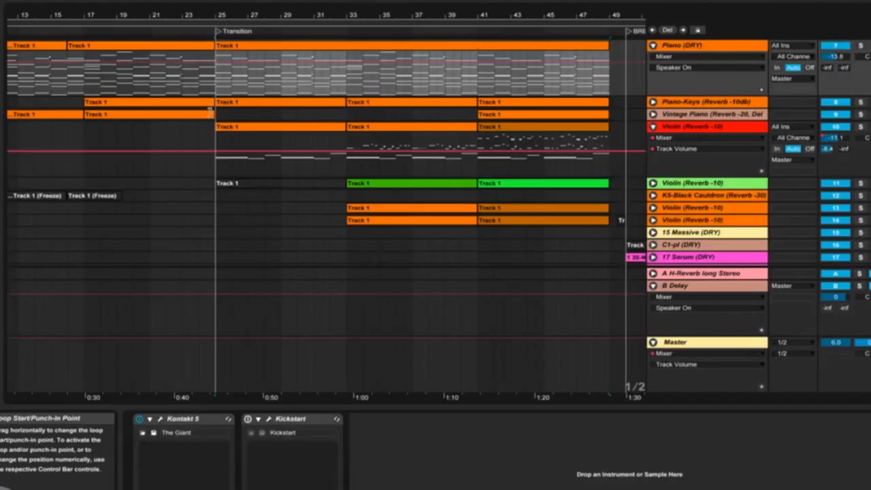
# Solo the red Violin track and play it from bar 33 of the Transition.
pyautogui.click(346, 151)
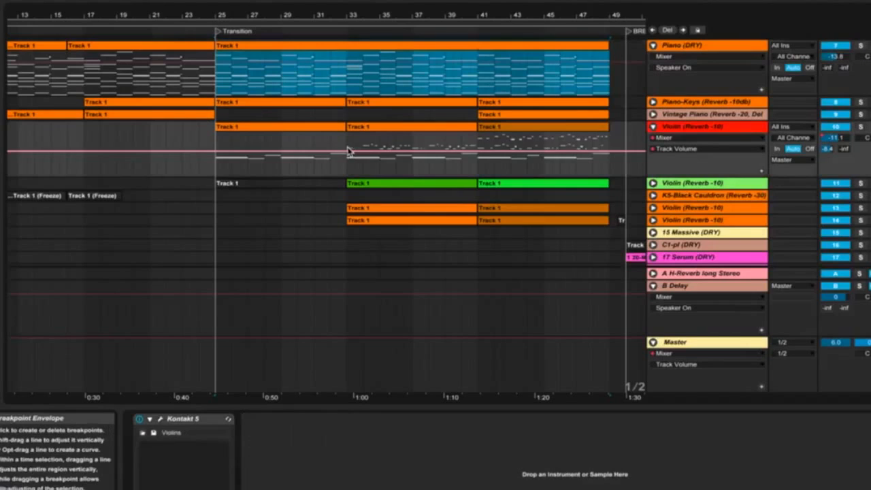
pyautogui.click(347, 145)
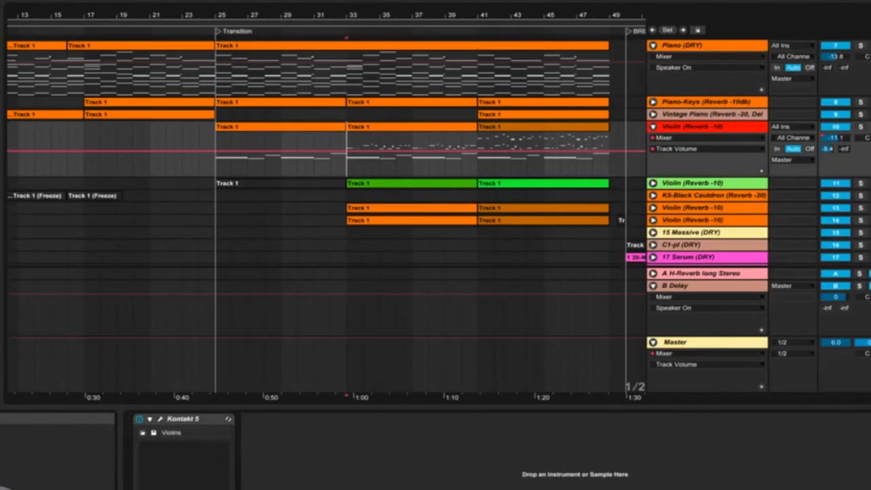
pyautogui.click(860, 127)
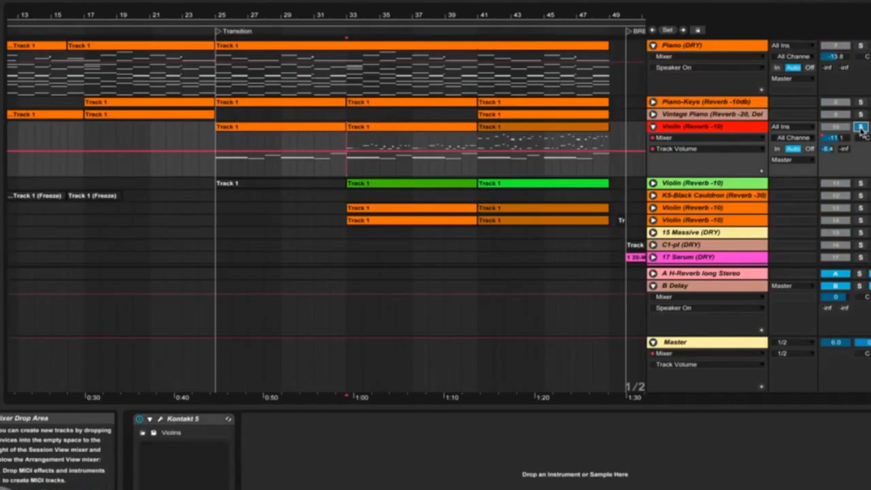
pyautogui.press('space')
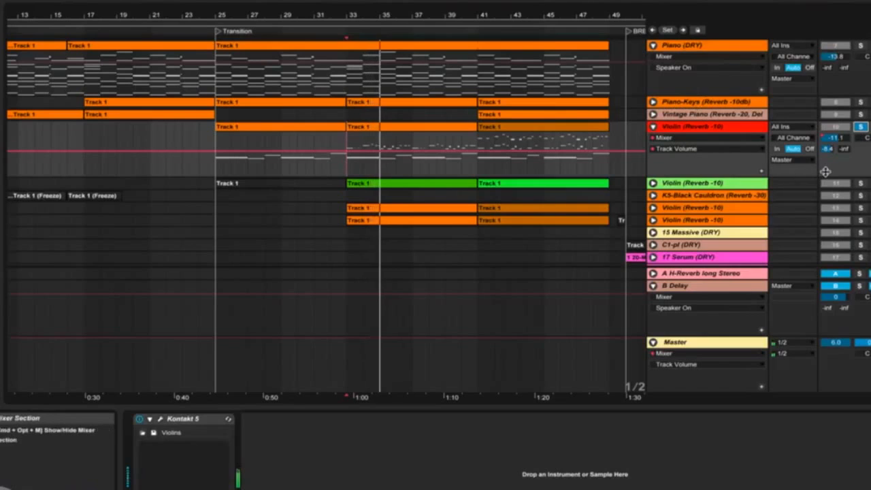
# Audition the green Violin soloed, add the two orange Violin tracks with all tracks expanded, and clear the solos.
pyautogui.click(860, 184)
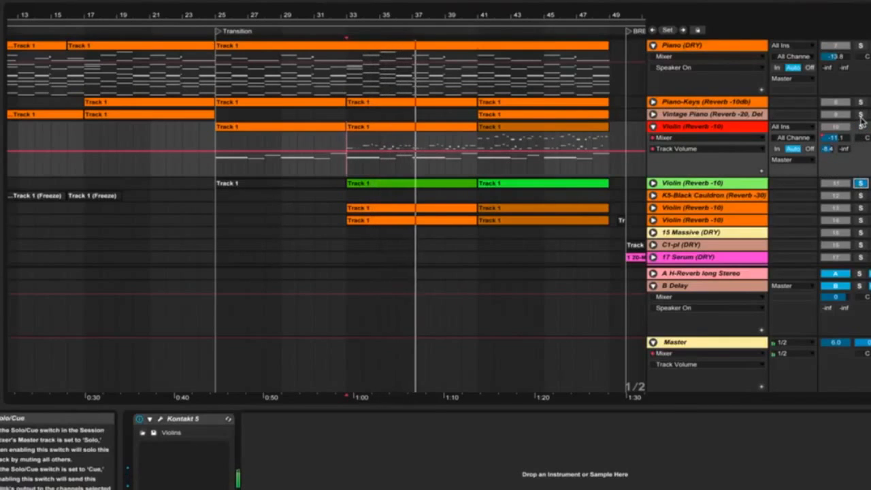
pyautogui.keyDown('alt'); pyautogui.click(653, 183); pyautogui.keyUp('alt')
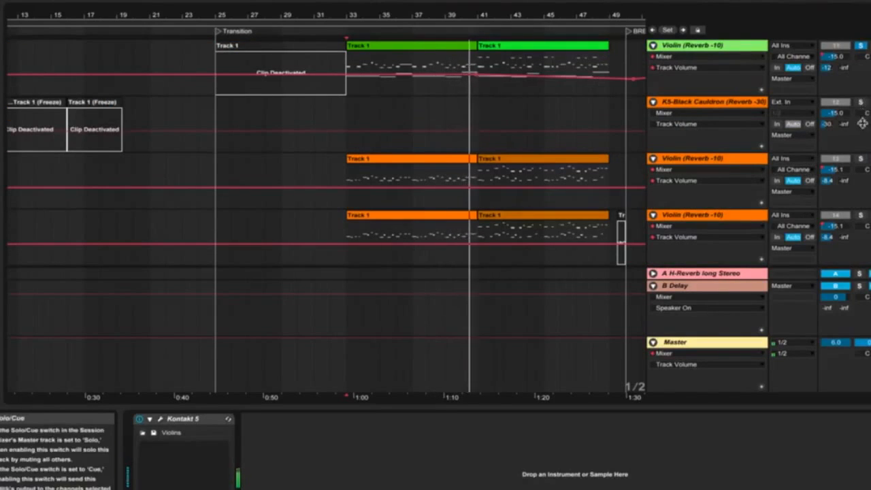
pyautogui.click(860, 159)
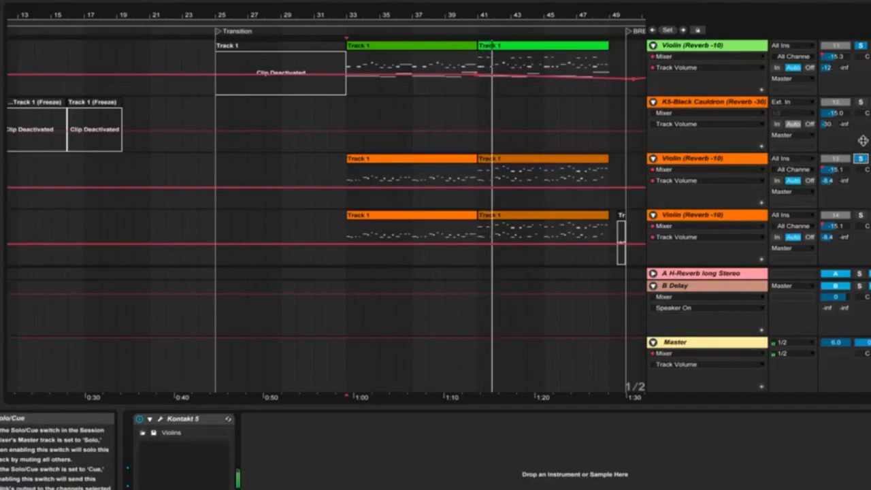
pyautogui.click(860, 215)
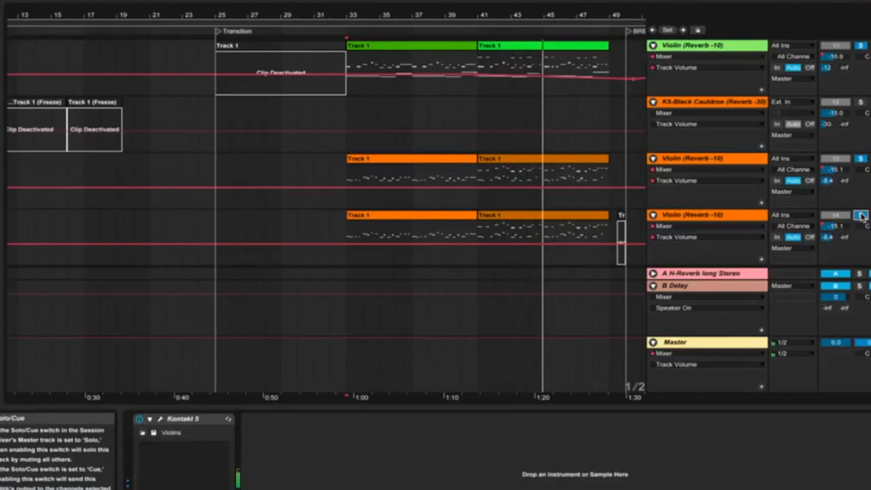
pyautogui.scroll(1, 861, 216)
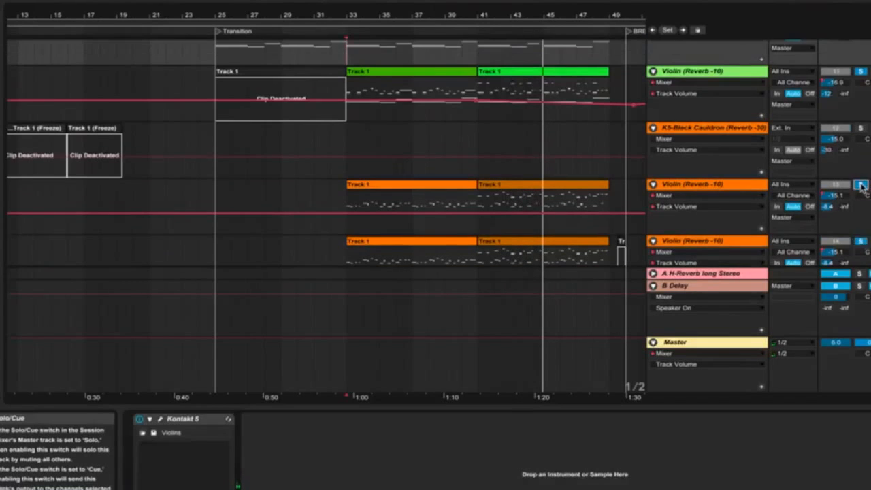
pyautogui.click(861, 185)
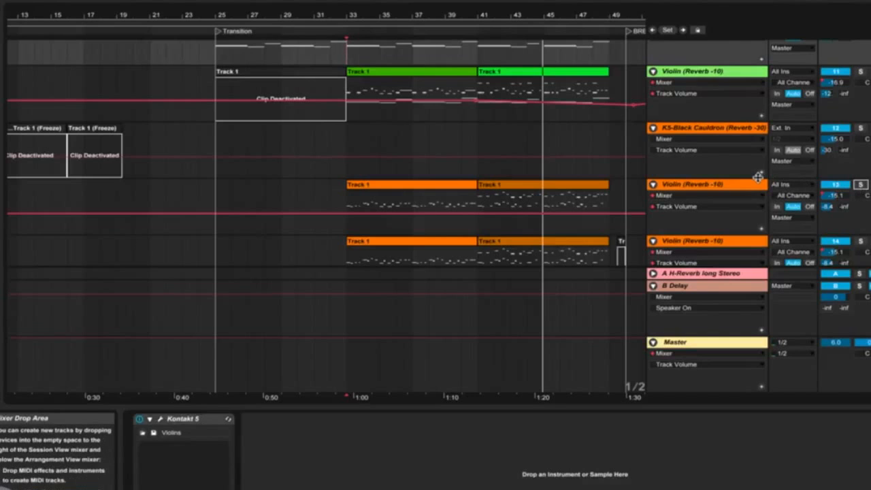
# Look over the expanded piano and violin clips of the Transition to compare how the layers are stacked.
pyautogui.scroll(3, 757, 177)
pyautogui.scroll(3, 757, 176)
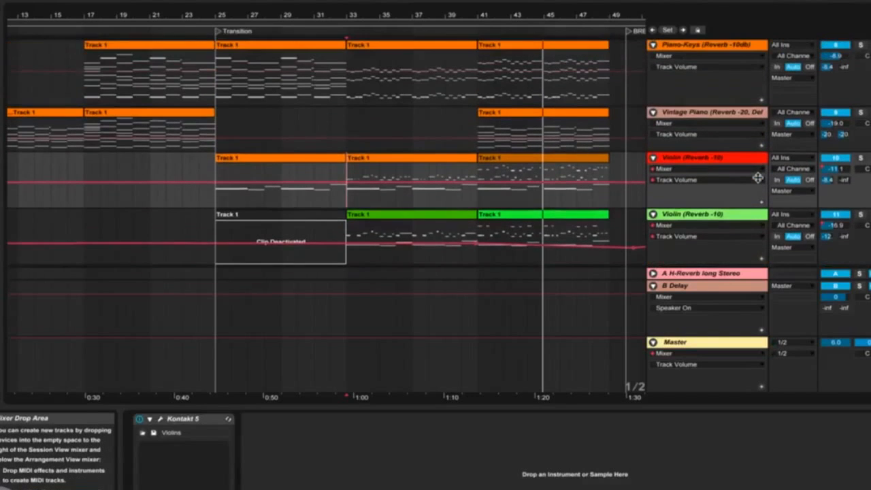
pyautogui.scroll(-1, 757, 177)
pyautogui.scroll(1, 757, 177)
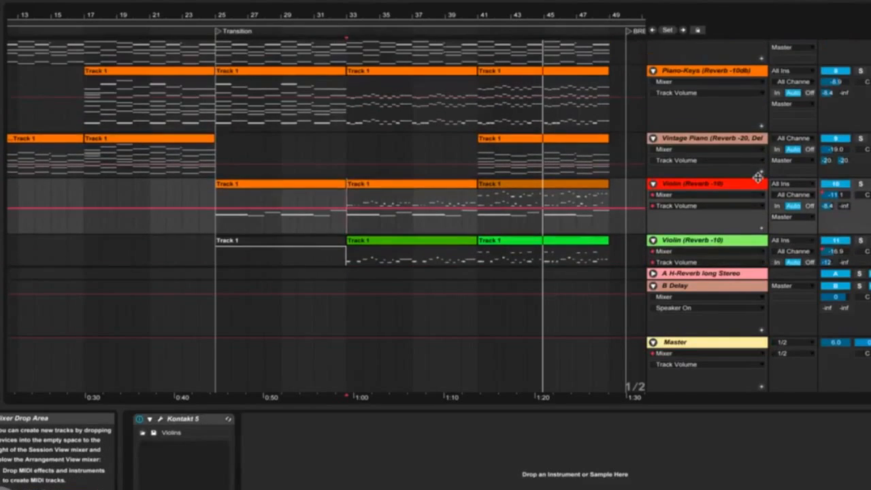
pyautogui.scroll(-3, 516, 207)
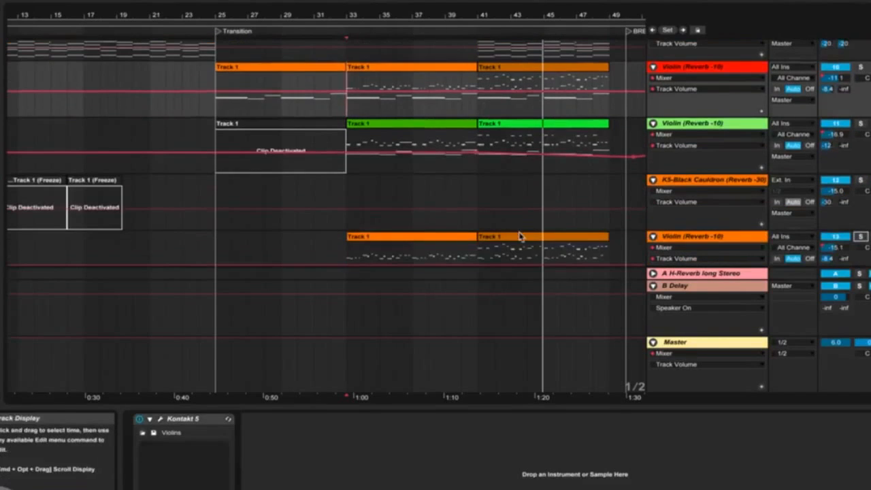
pyautogui.scroll(7, 519, 236)
pyautogui.scroll(-9, 519, 236)
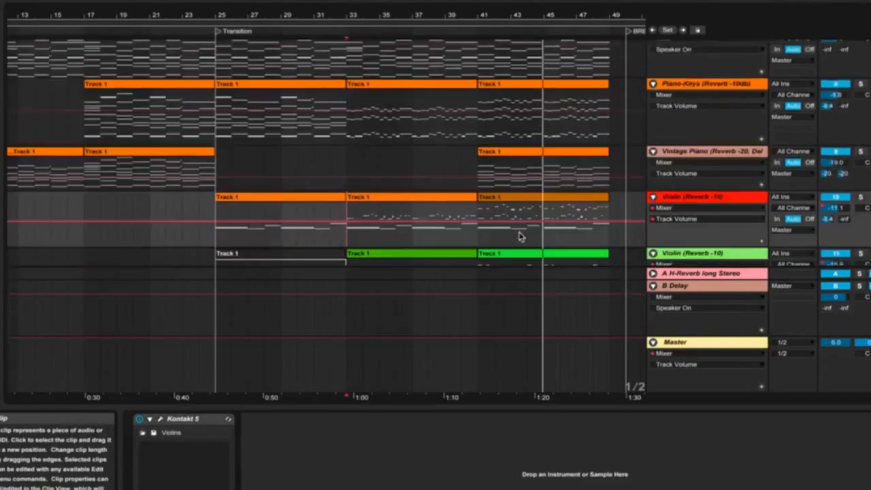
pyautogui.scroll(1, 519, 236)
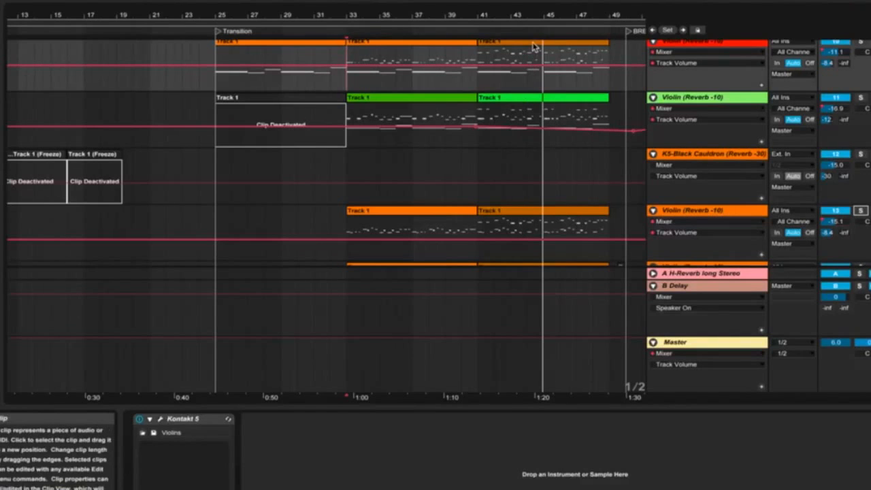
# Reopen the Piano (DRY) clip of the Transition and inspect its notes across the upper and lower octaves.
pyautogui.scroll(3, 553, 114)
pyautogui.scroll(3, 488, 106)
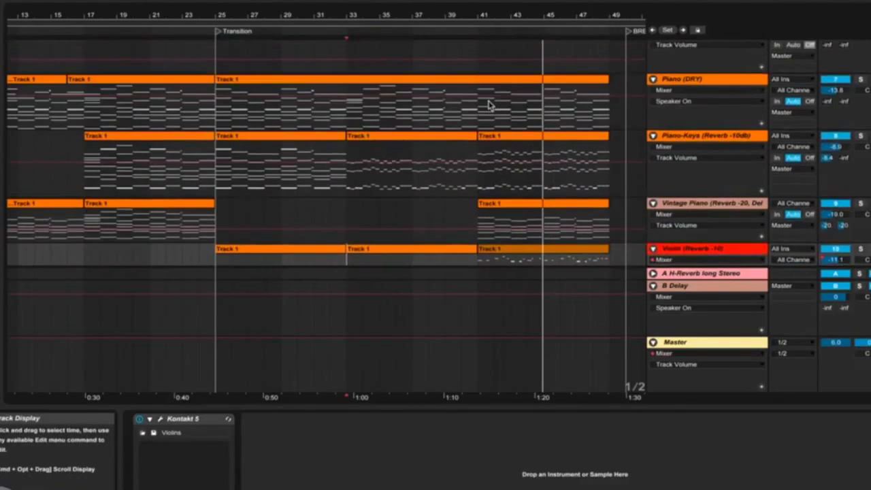
pyautogui.click(493, 84)
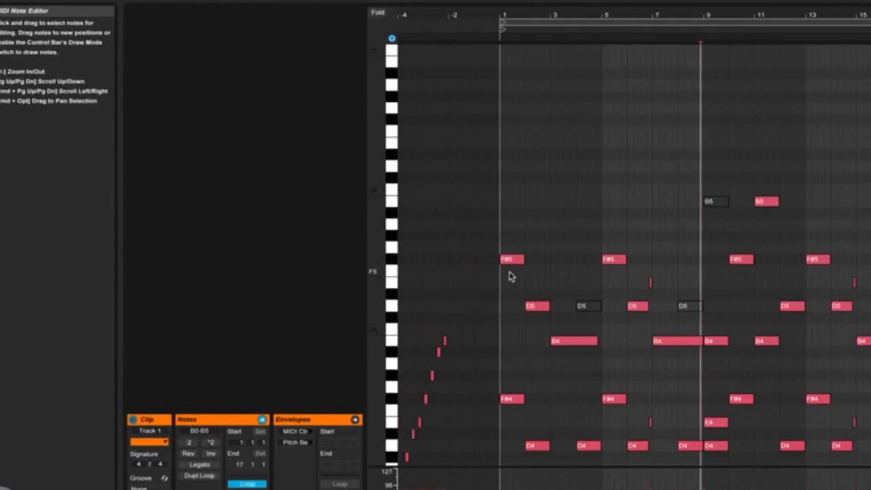
pyautogui.scroll(-3, 484, 362)
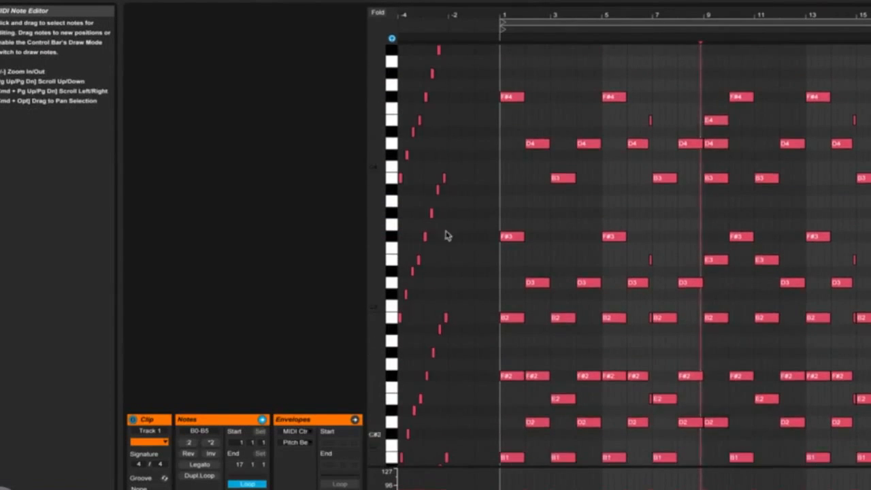
pyautogui.scroll(-3, 411, 231)
pyautogui.scroll(2, 412, 232)
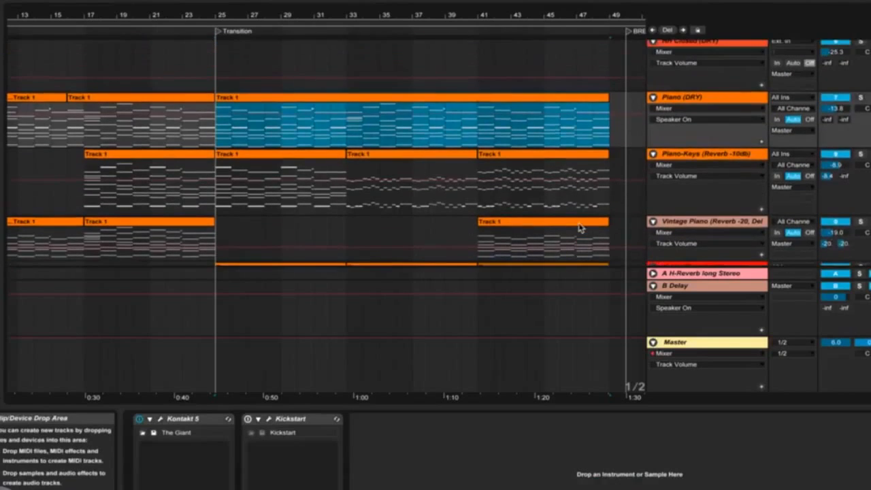
# Open the red Violin clip starting at bar 41, examine its MIDI notes, and return to the arrangement.
pyautogui.scroll(-3, 571, 225)
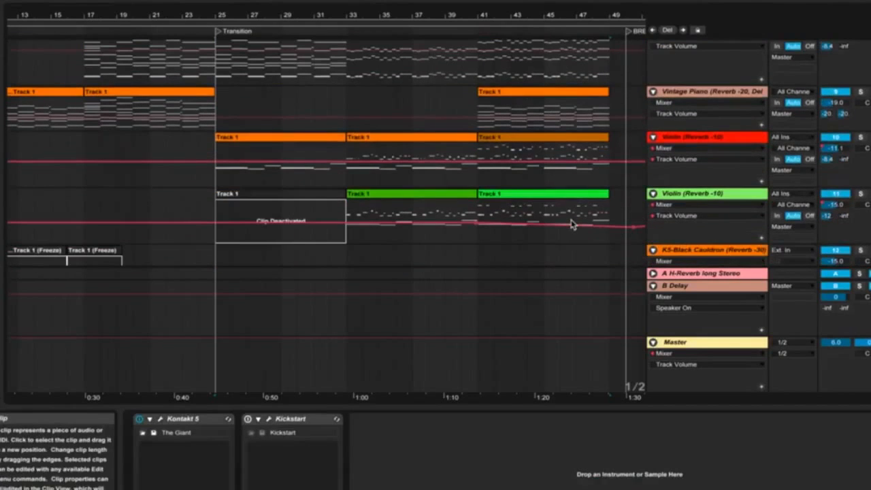
pyautogui.doubleClick(507, 141)
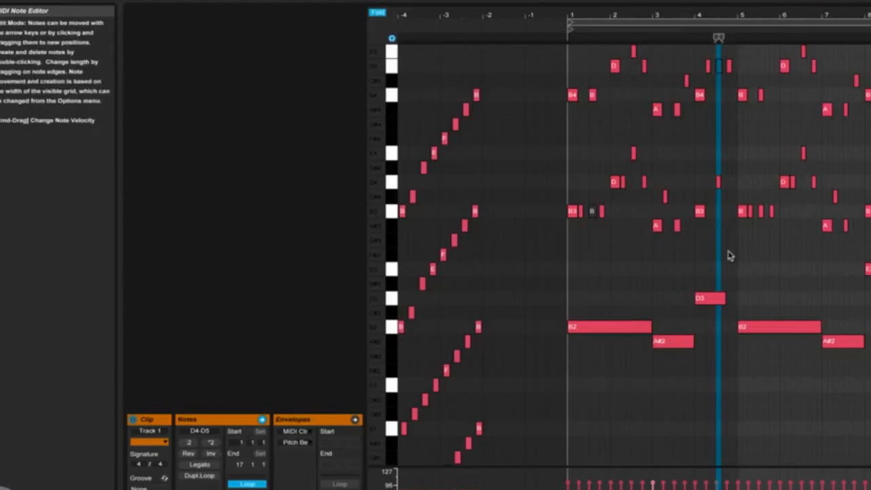
pyautogui.click(803, 489)
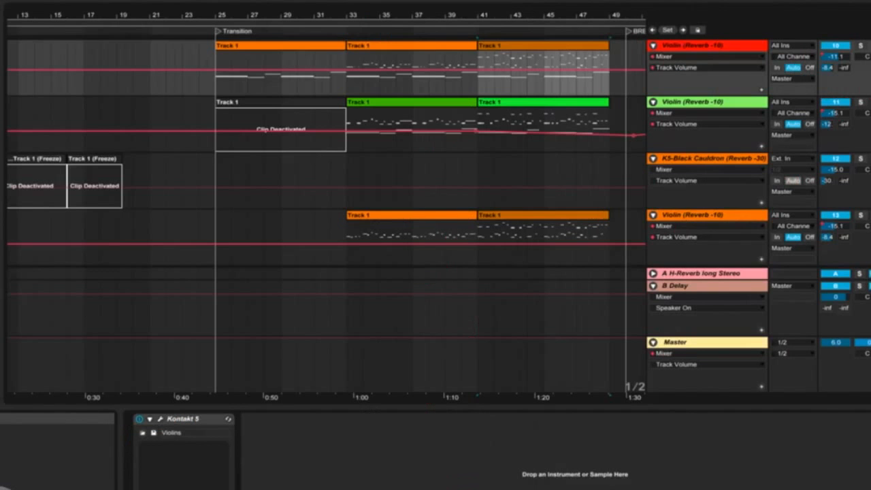
# Place the insert marker on the Vintage Piano track near bar 39 and review the surrounding piano and violin layers.
pyautogui.scroll(5, 490, 175)
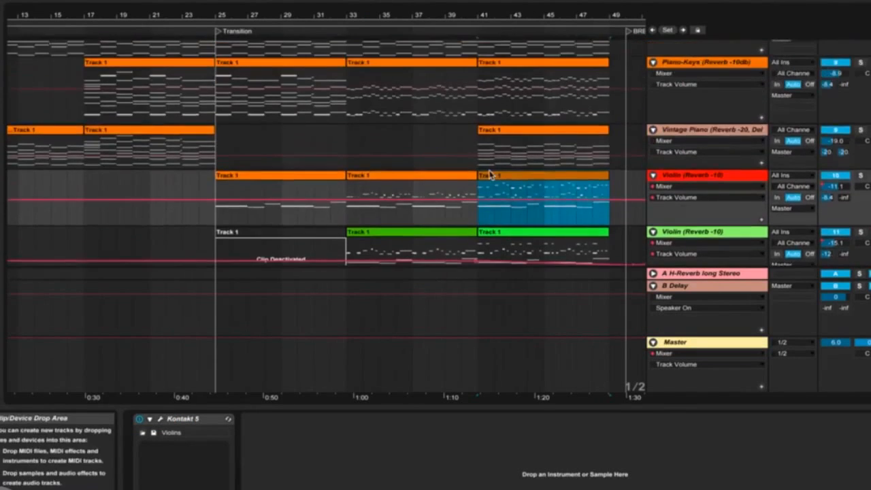
pyautogui.click(453, 159)
pyautogui.scroll(2, 453, 159)
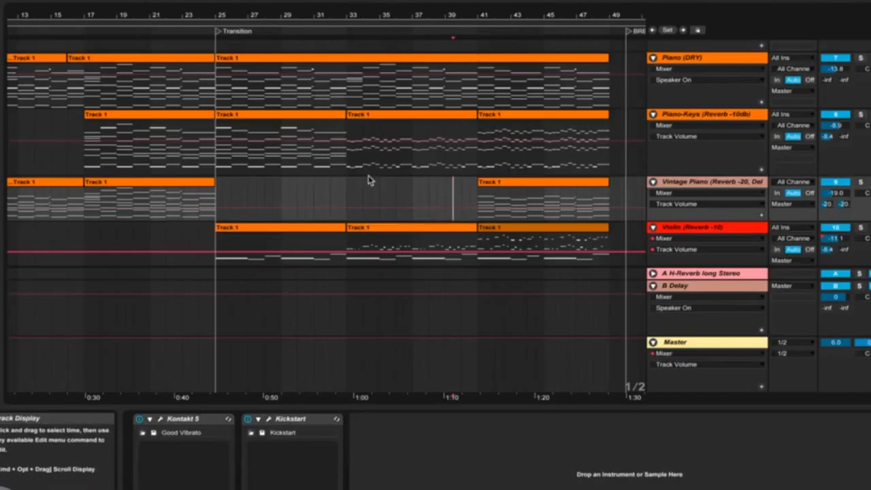
pyautogui.scroll(-3, 368, 180)
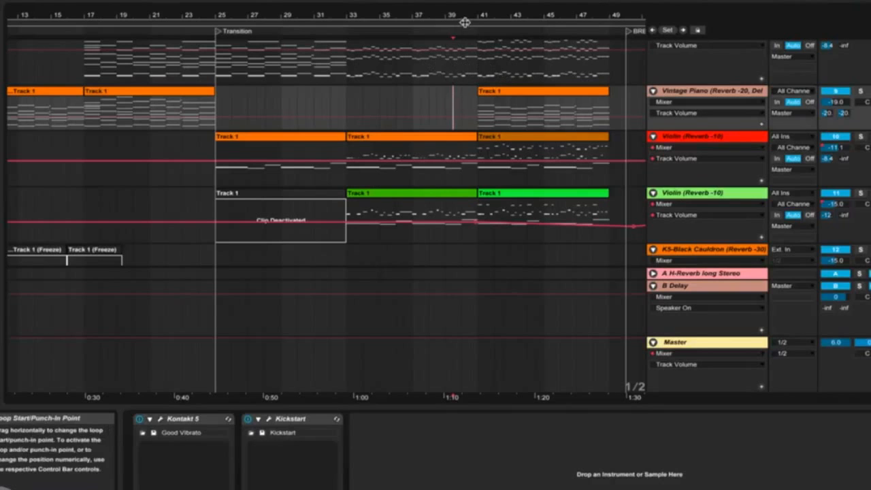
# Display the Master track's Song Tempo automation across the whole arrangement and inspect its breakpoints from the Intro to the Breakdown.
pyautogui.moveTo(504, 15); pyautogui.dragTo(503, 1)
pyautogui.scroll(-10, 543, 183)
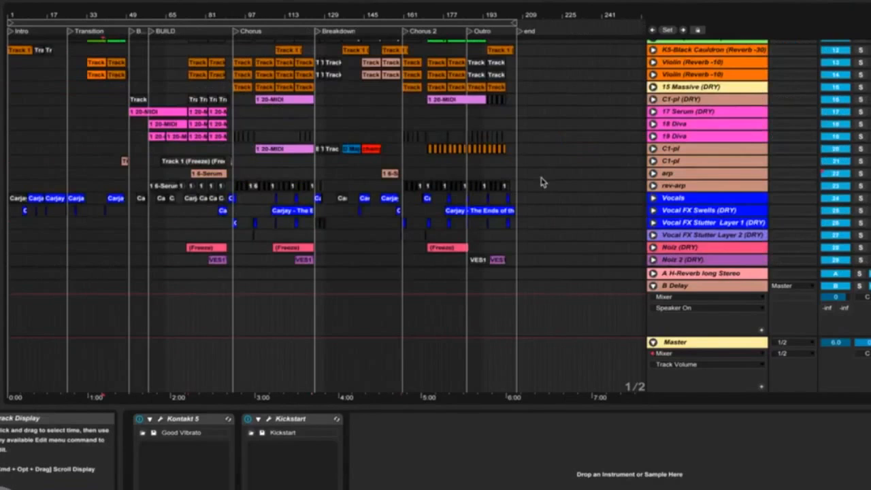
pyautogui.click(52, 2)
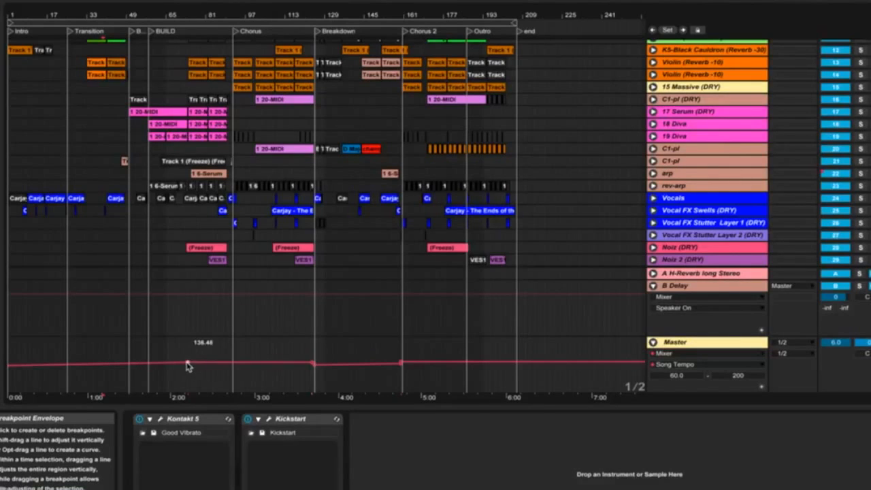
pyautogui.moveTo(9, 367)
pyautogui.moveTo(189, 364)
pyautogui.moveTo(313, 366)
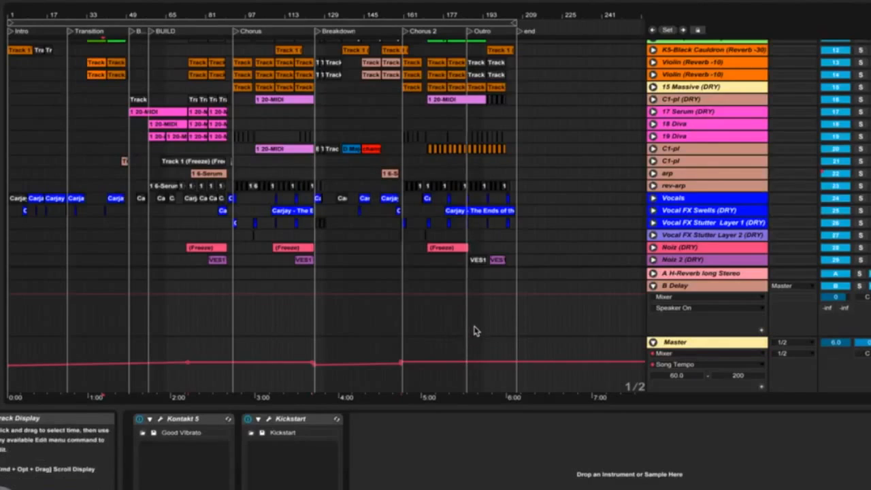
# Hide the device chain area and play the arrangement from the Transition locator.
pyautogui.scroll(3, 472, 328)
pyautogui.scroll(-3, 472, 328)
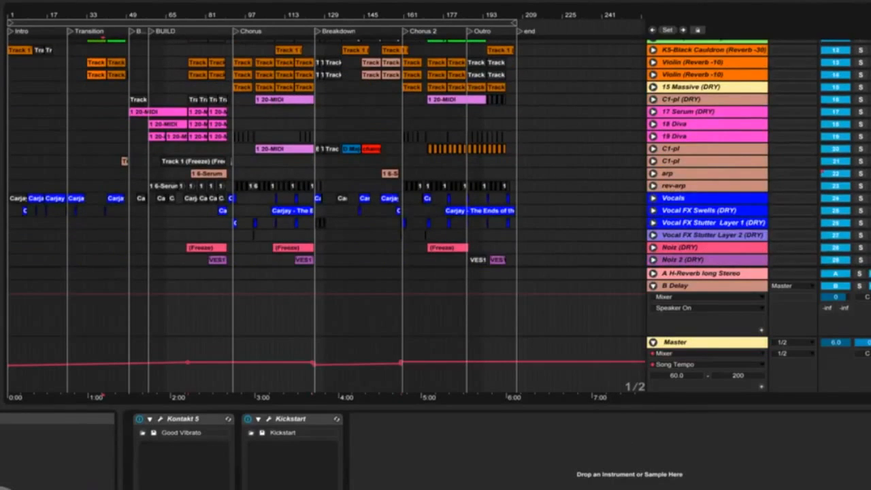
pyautogui.click(870, 489)
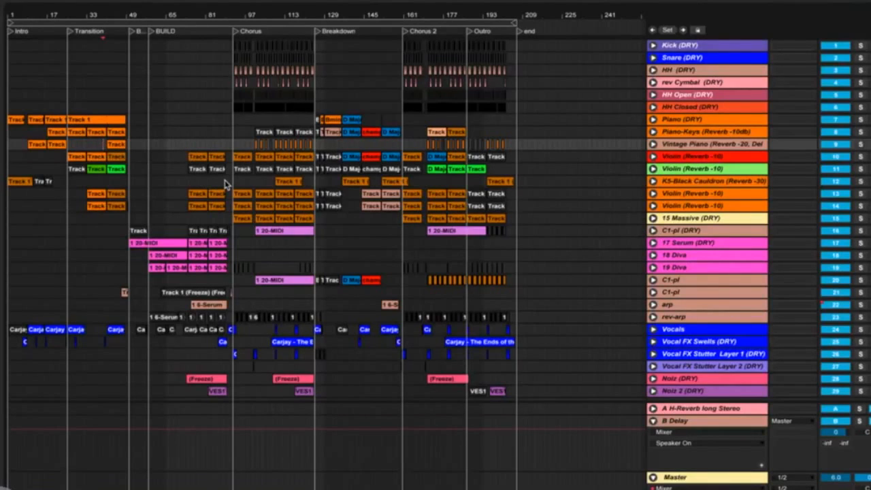
pyautogui.click(71, 32)
pyautogui.press('space')
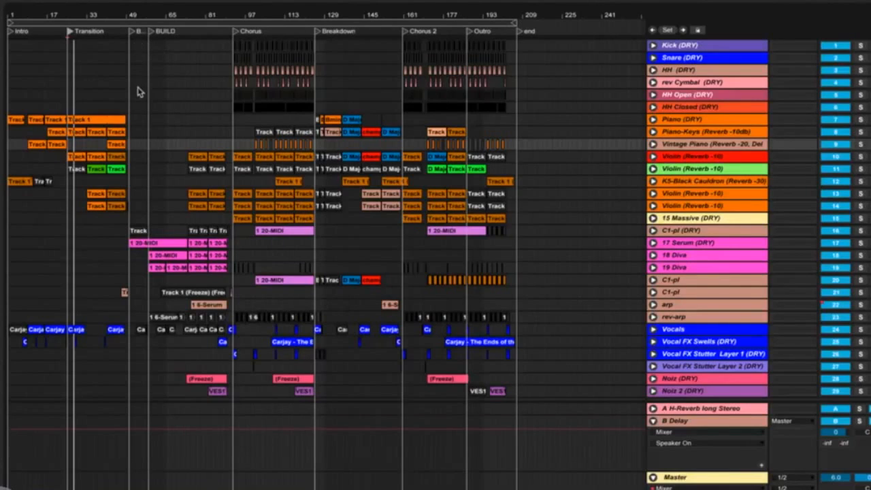
# Play the arrangement from the BREAKDOWN locator at bar 49 with the audio volume raised.
pyautogui.click(132, 35)
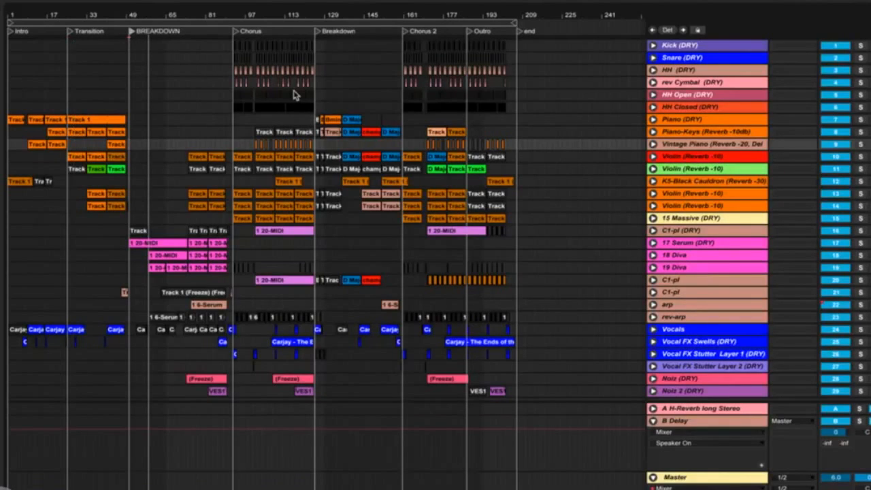
pyautogui.press('space')
pyautogui.press('XF86AudioRaiseVolume')
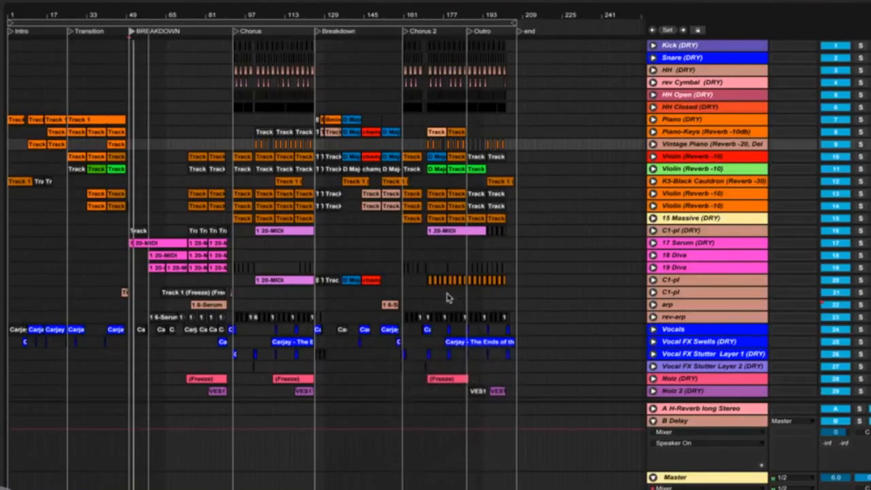
# Unfold all tracks and examine the 17 Serum, 18 Diva and 19 Diva clips across the BREAKDOWN and BUILD sections.
pyautogui.keyDown('alt'); pyautogui.click(654, 243); pyautogui.keyUp('alt')
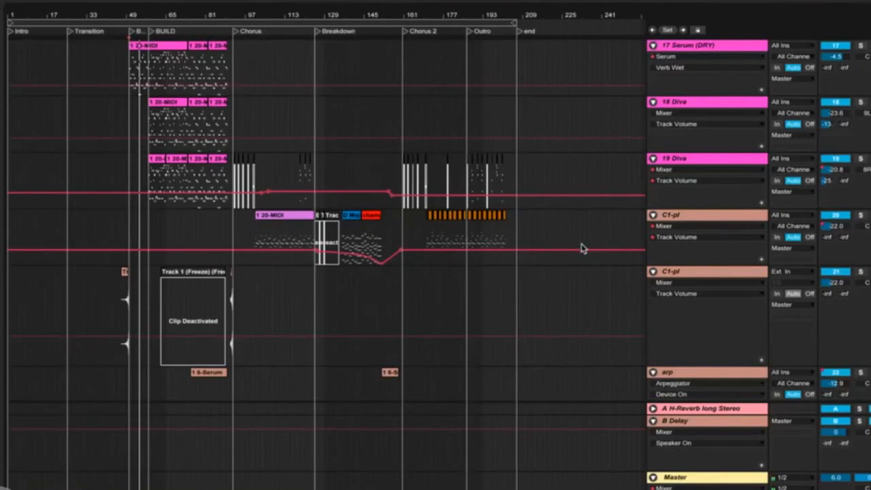
pyautogui.scroll(3, 582, 248)
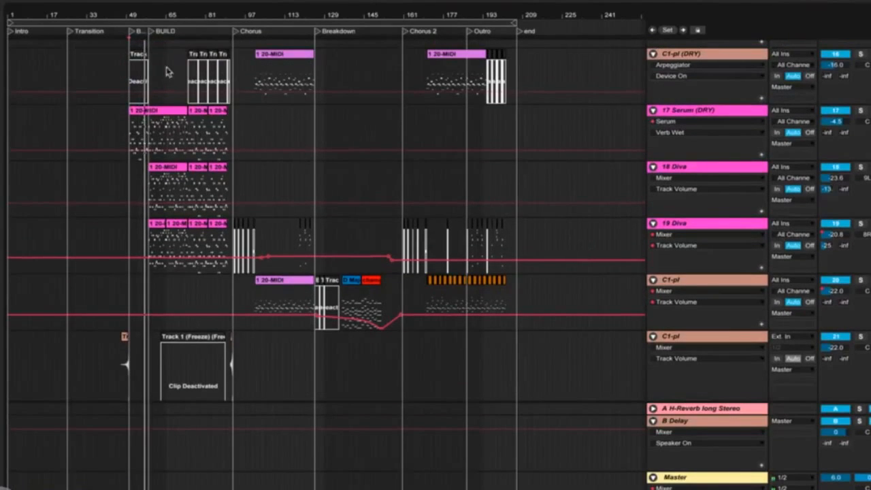
pyautogui.moveTo(193, 17); pyautogui.dragTo(192, 56)
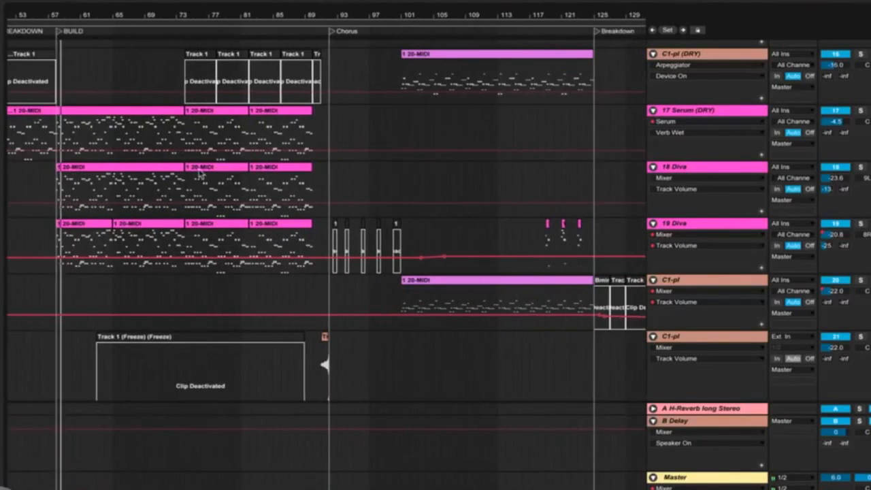
pyautogui.hscroll(-4, 206, 179)
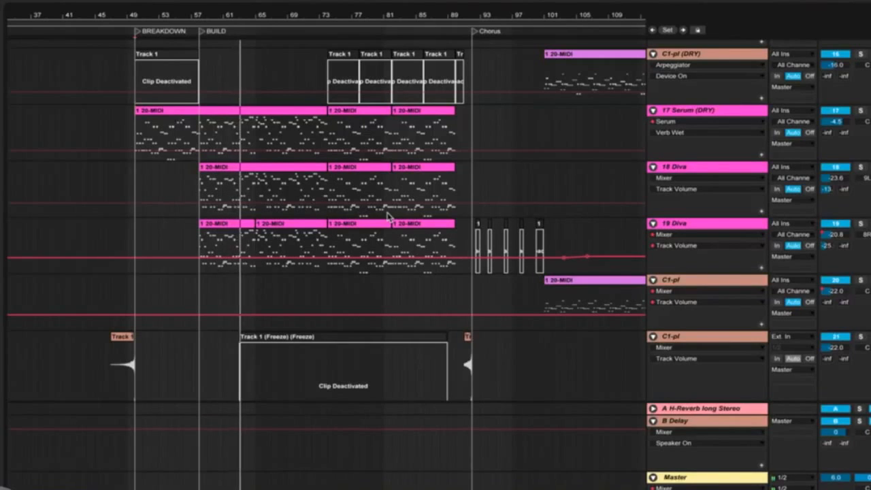
pyautogui.scroll(1, 388, 217)
pyautogui.scroll(1, 389, 216)
pyautogui.scroll(-1, 388, 216)
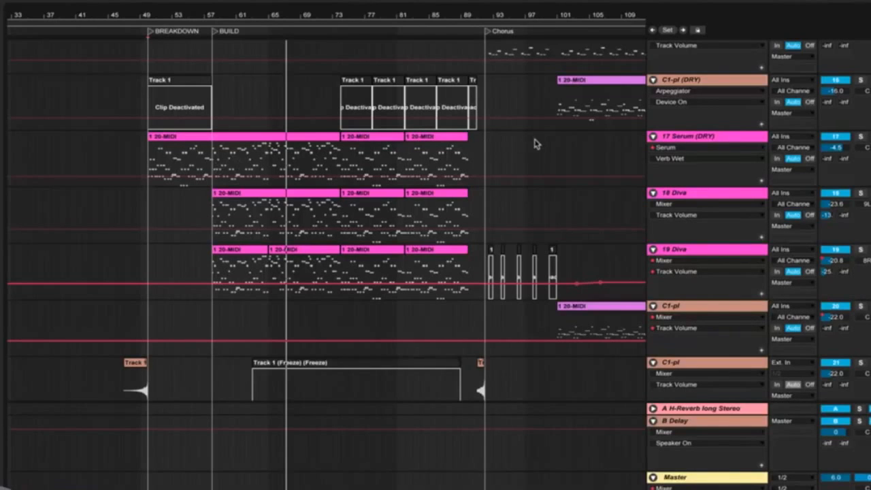
# Select the 17 Serum (DRY) track, show its device chain with the Serum synth, and hide it again.
pyautogui.click(694, 139)
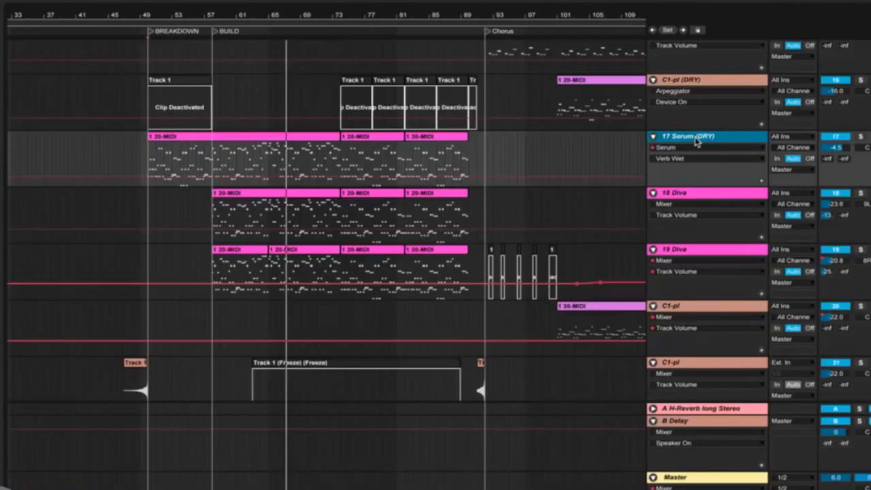
pyautogui.click(171, 160)
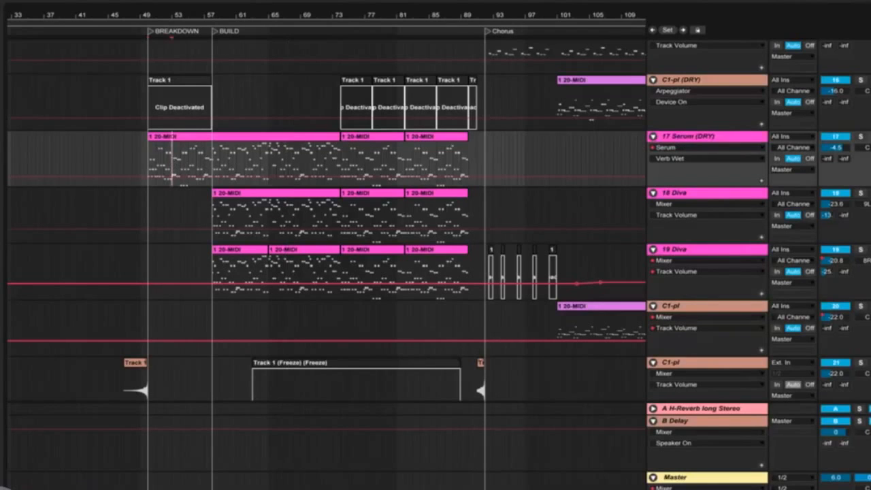
pyautogui.click(803, 487)
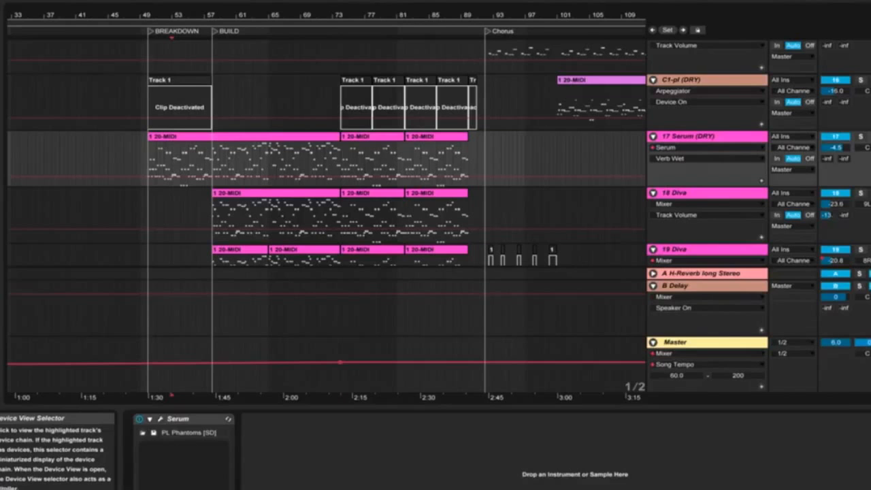
pyautogui.click(867, 487)
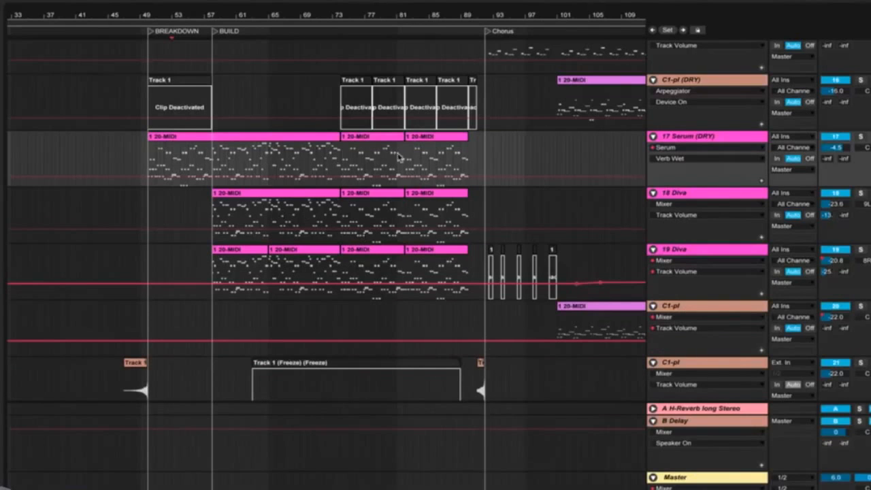
# Open the 17 Serum track's first 20-MIDI clip and enlarge its notes from the beginning of the clip.
pyautogui.doubleClick(303, 145)
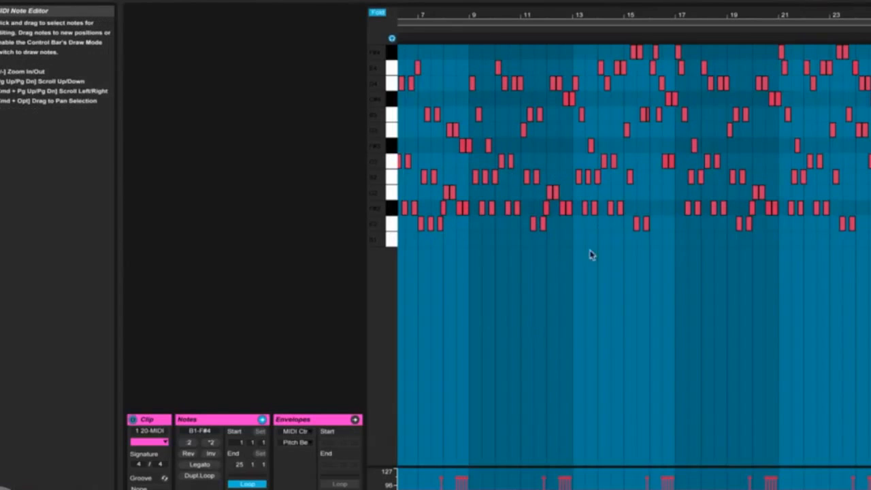
pyautogui.click(464, 68)
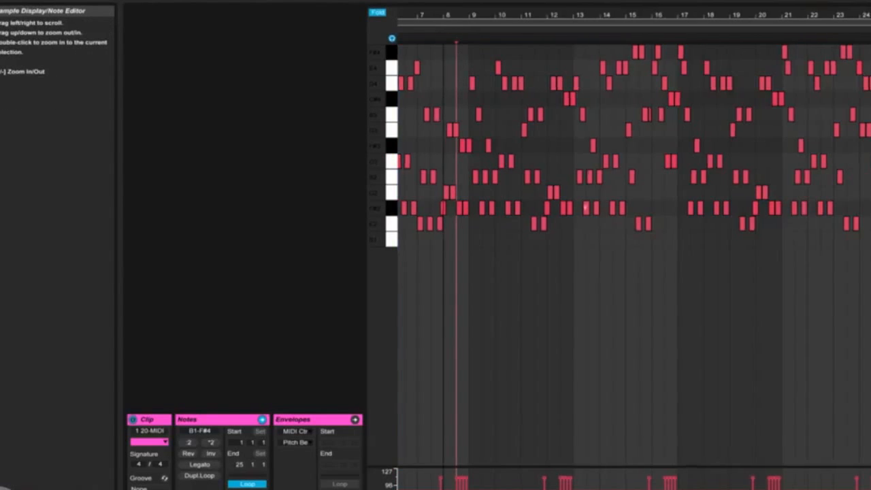
pyautogui.moveTo(464, 15); pyautogui.dragTo(464, 42)
pyautogui.hscroll(-8, 491, 110)
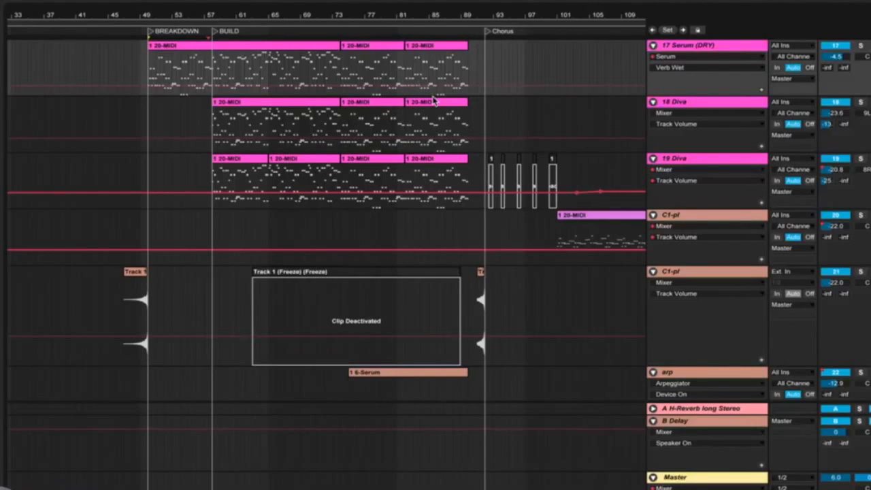
# Reopen the 17 Serum clip, examine the note pattern along its bars, and return to the arrangement.
pyautogui.doubleClick(241, 49)
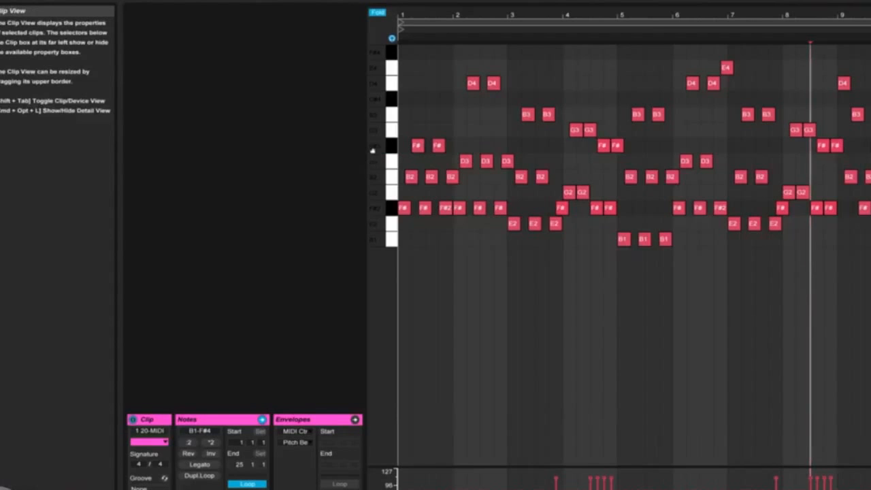
pyautogui.hscroll(3, 496, 239)
pyautogui.hscroll(-4, 495, 242)
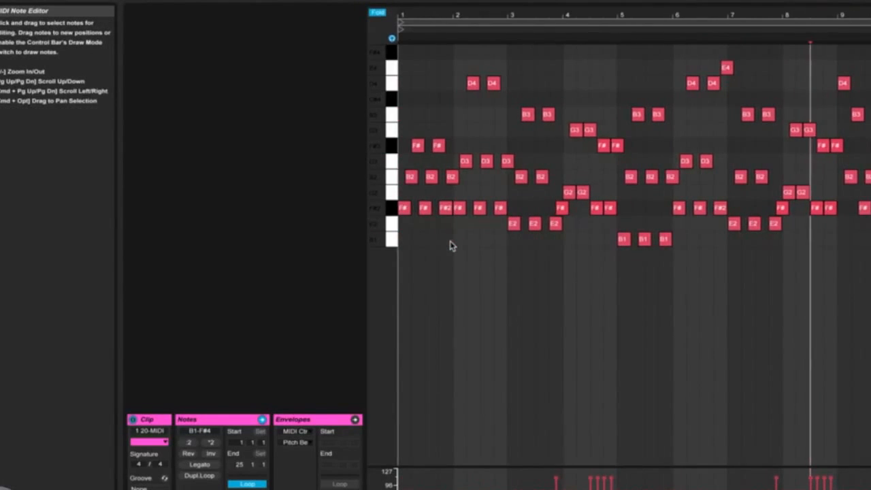
pyautogui.hscroll(8, 451, 245)
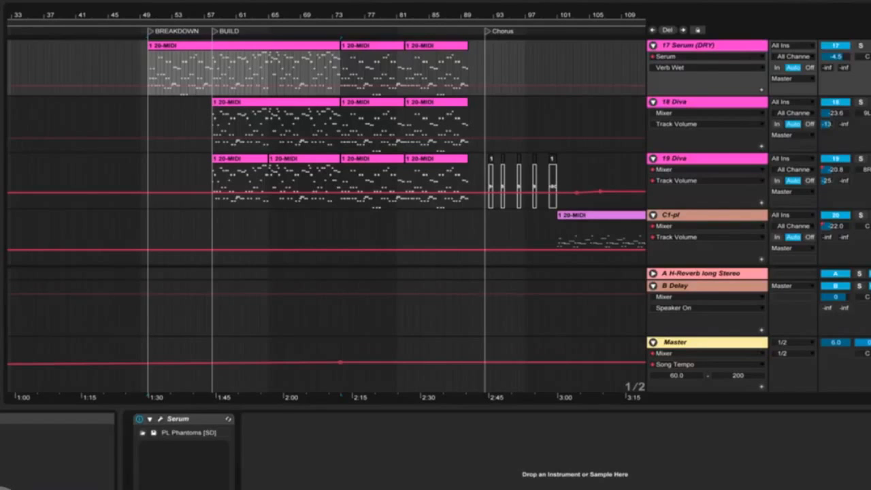
# Select the first 17 Serum clip again, review its notes from the later bars back to bar 1, and return to the arrangement.
pyautogui.click(284, 66)
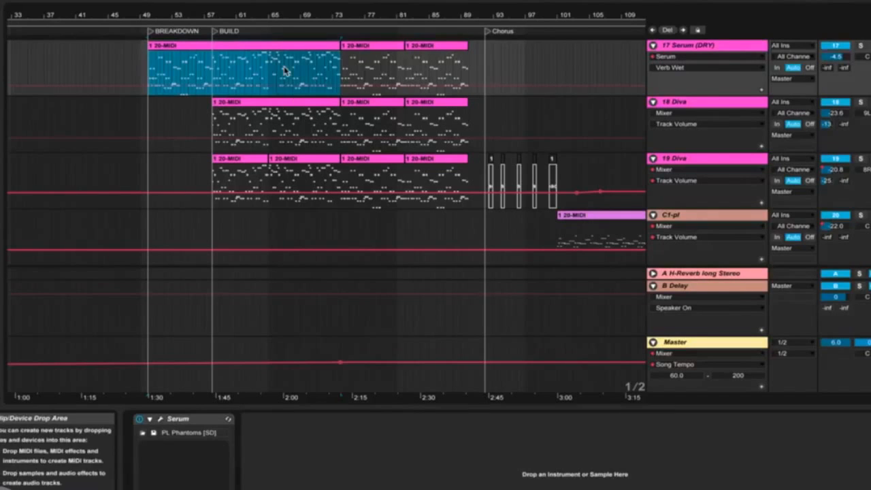
pyautogui.click(260, 70)
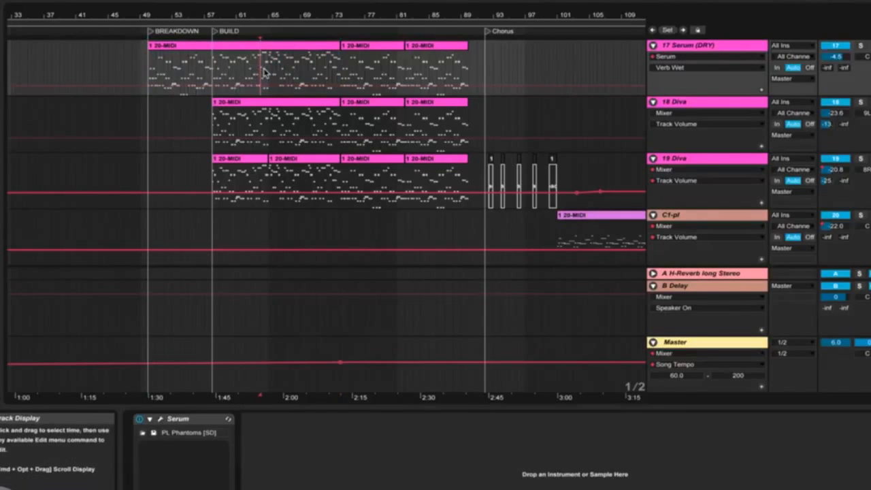
pyautogui.click(229, 50)
pyautogui.click(247, 73)
pyautogui.click(196, 60)
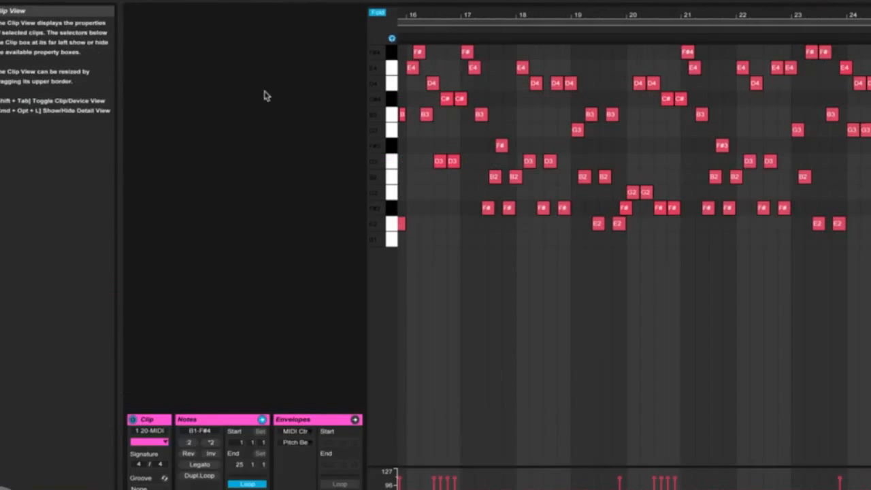
pyautogui.hscroll(-12, 512, 211)
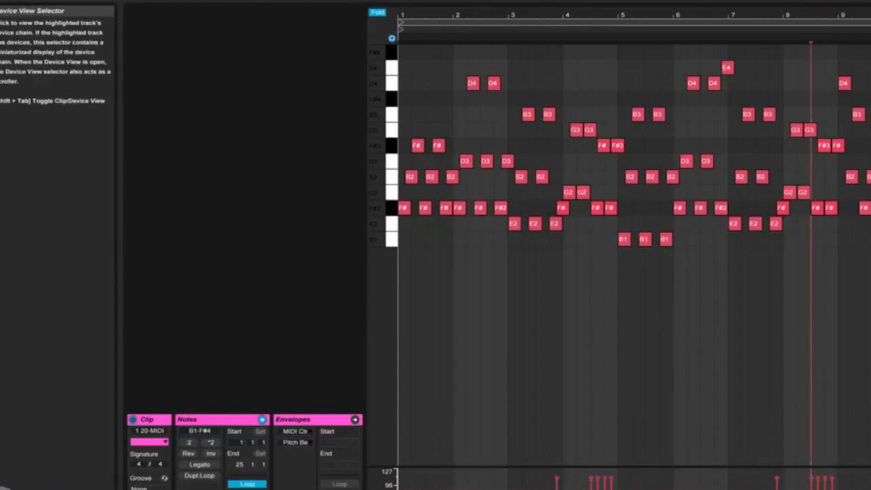
pyautogui.click(864, 487)
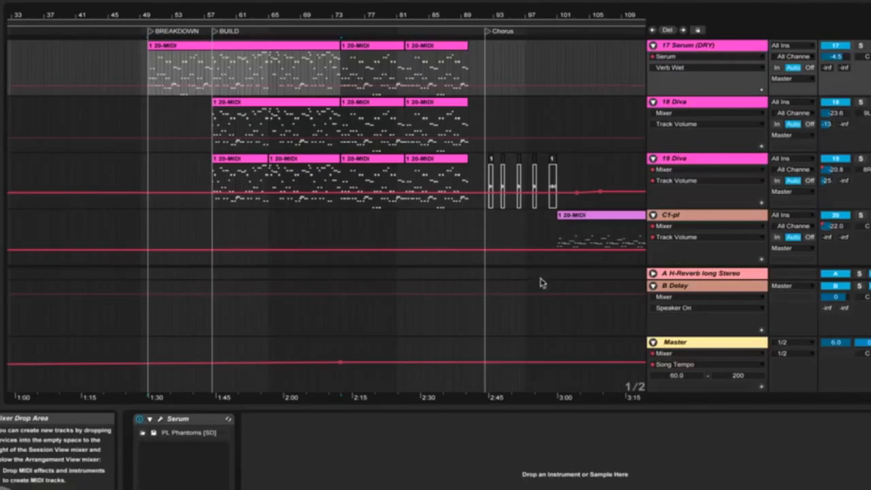
# Fold all tracks, display the whole arrangement from Intro to end, and look over the complete track list.
pyautogui.keyDown('alt'); pyautogui.click(654, 158); pyautogui.keyUp('alt')
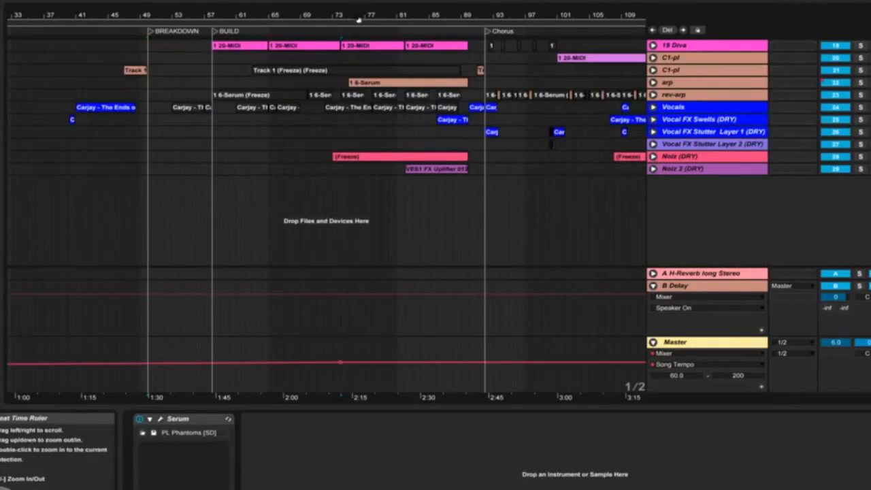
pyautogui.moveTo(358, 20); pyautogui.dragTo(358, 2)
pyautogui.scroll(6, 253, 259)
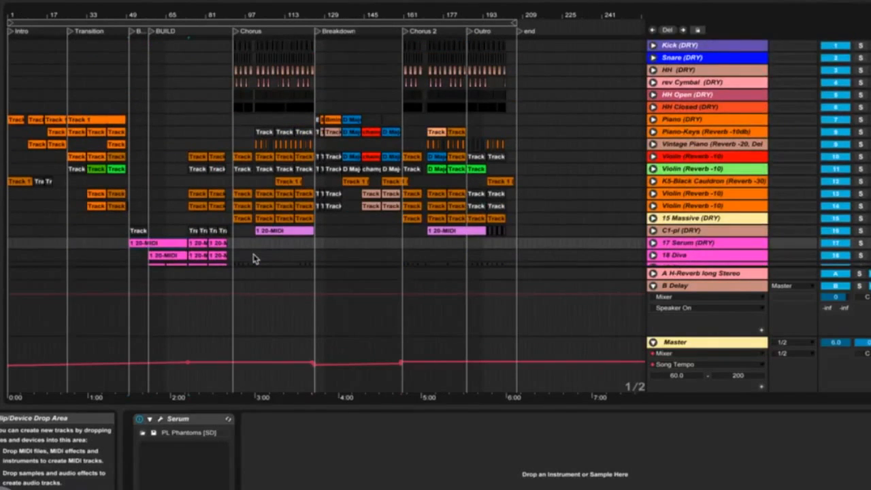
pyautogui.scroll(-6, 327, 221)
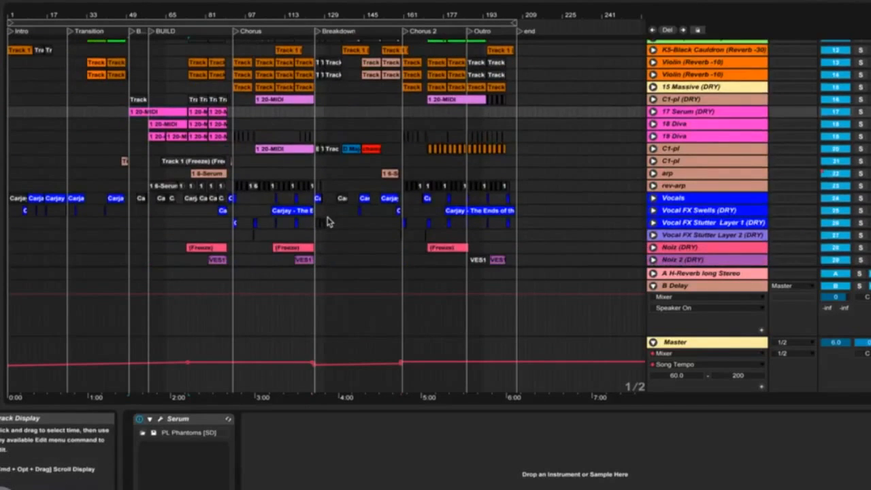
pyautogui.scroll(6, 327, 221)
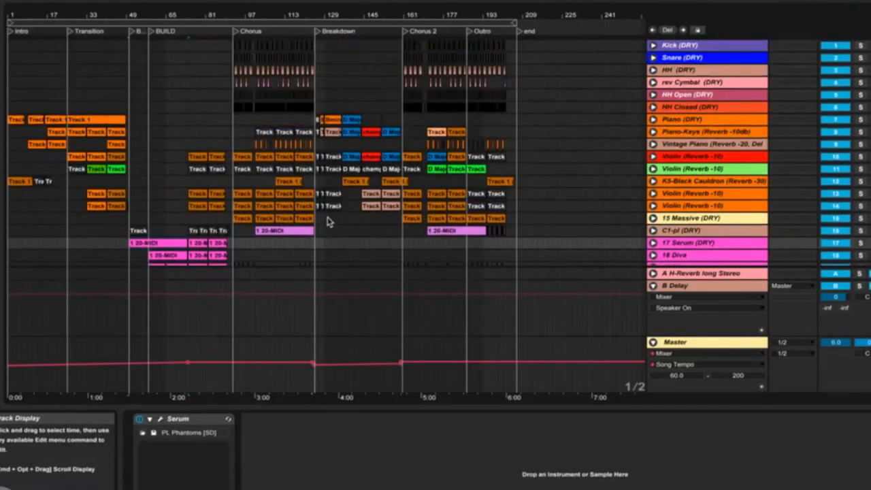